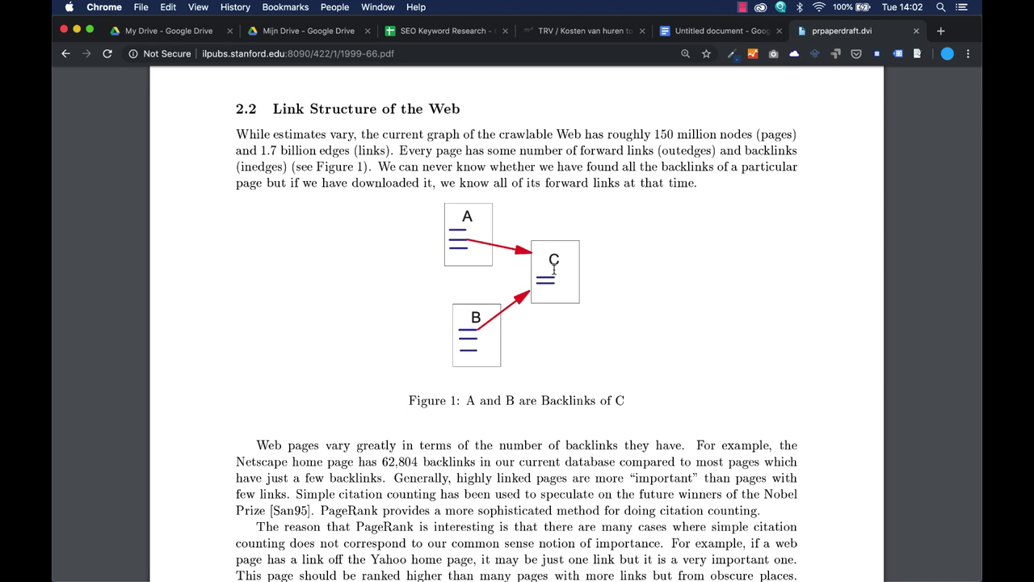
- Open the Links report for touringcarofferte.nl in Google Search Console and review its external and internal links
key("super+3")
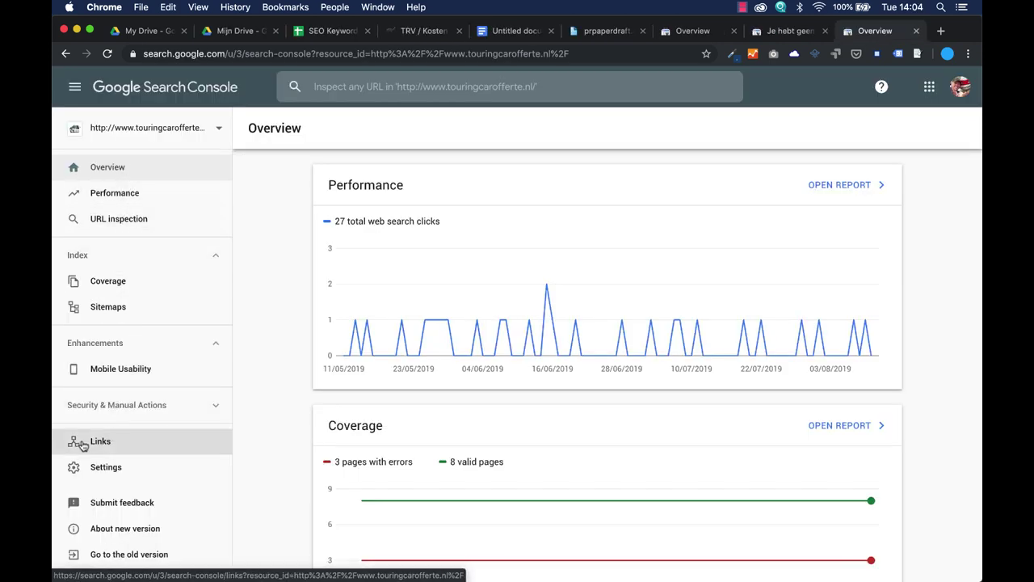
left_click(112, 448)
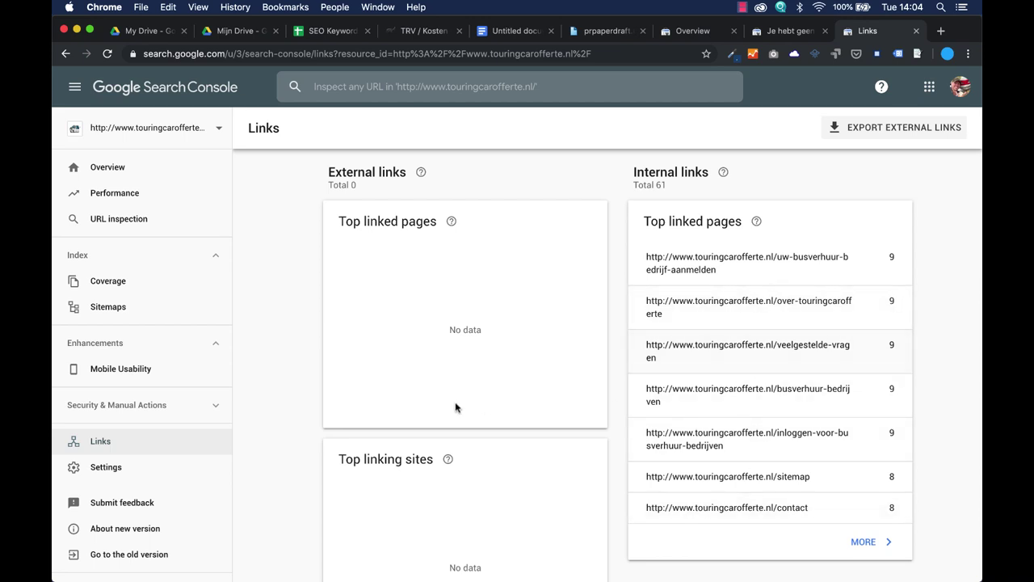
scroll(453, 384, "down", 5)
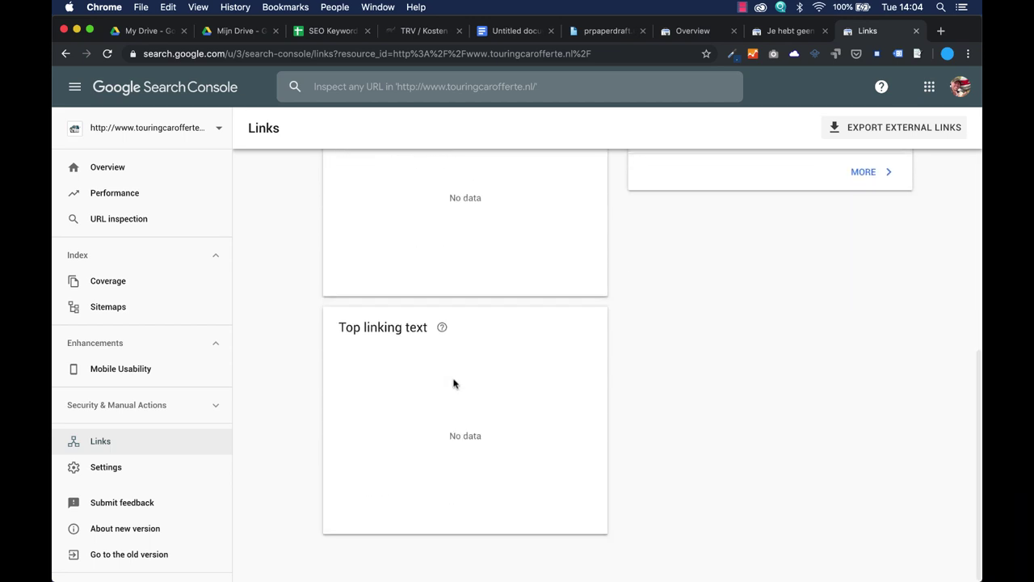
scroll(453, 384, "up", 5)
mouse_move(452, 224)
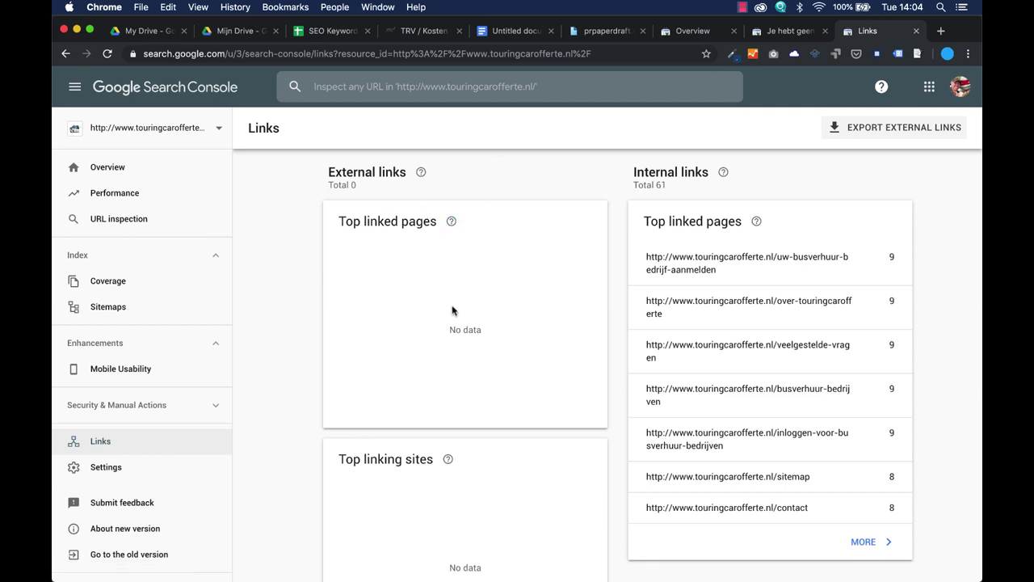
scroll(452, 308, "down", 2)
scroll(452, 309, "up", 1)
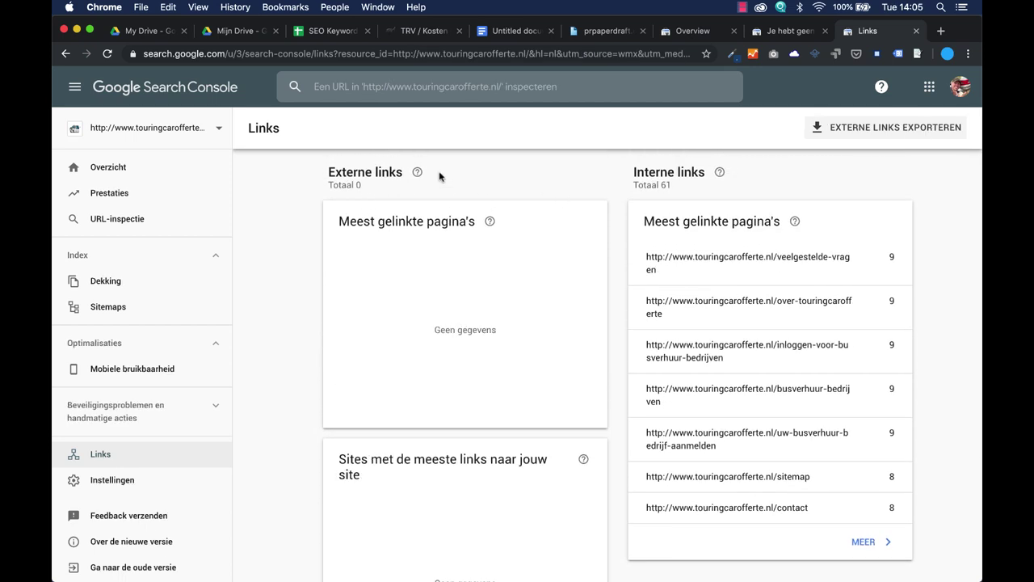
left_click(317, 33)
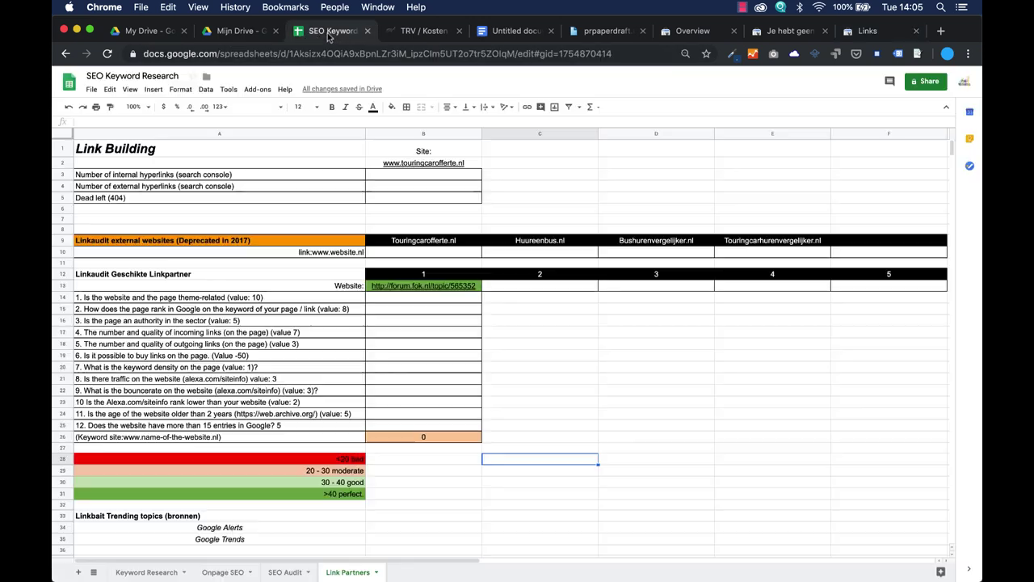
left_click(408, 176)
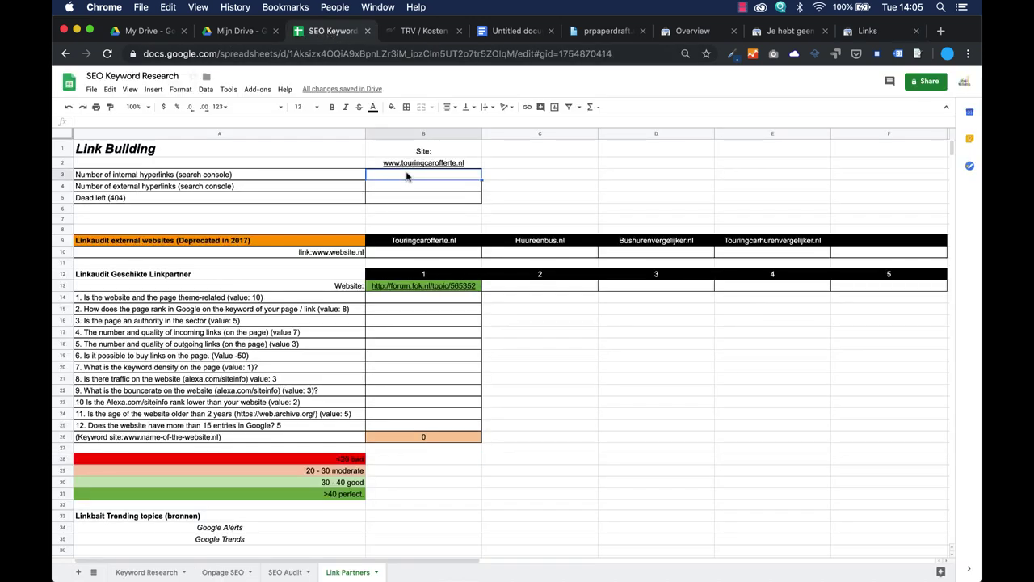
type("61")
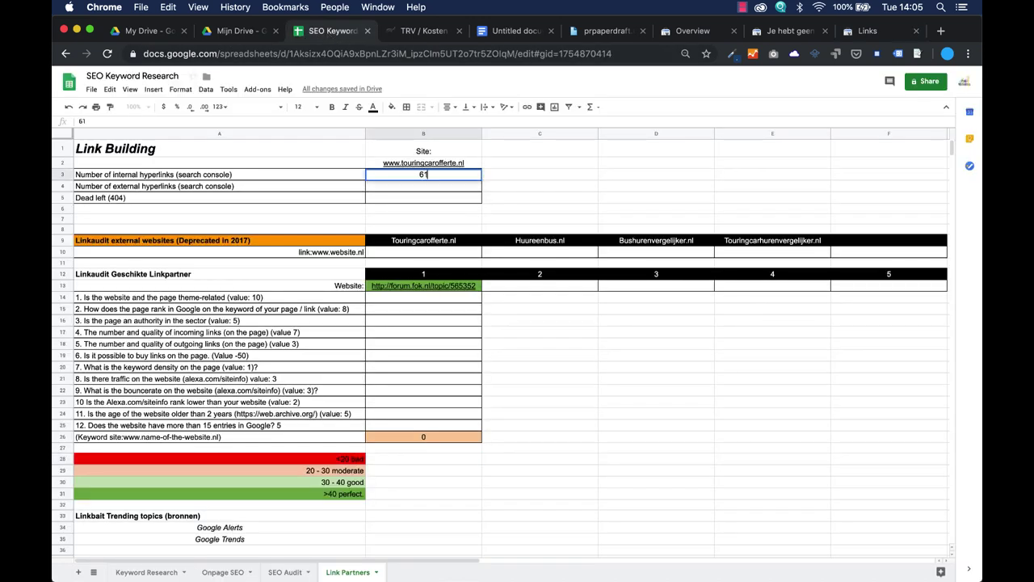
left_click(407, 189)
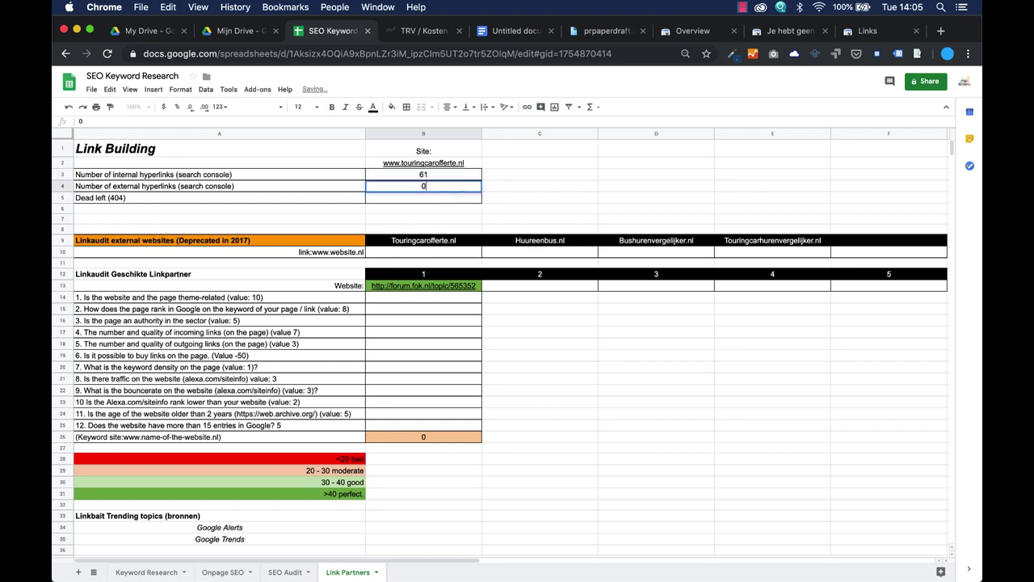
- Check Search Console's index coverage report for 404 errors and record 1 dead link in the spreadsheet
left_click(888, 31)
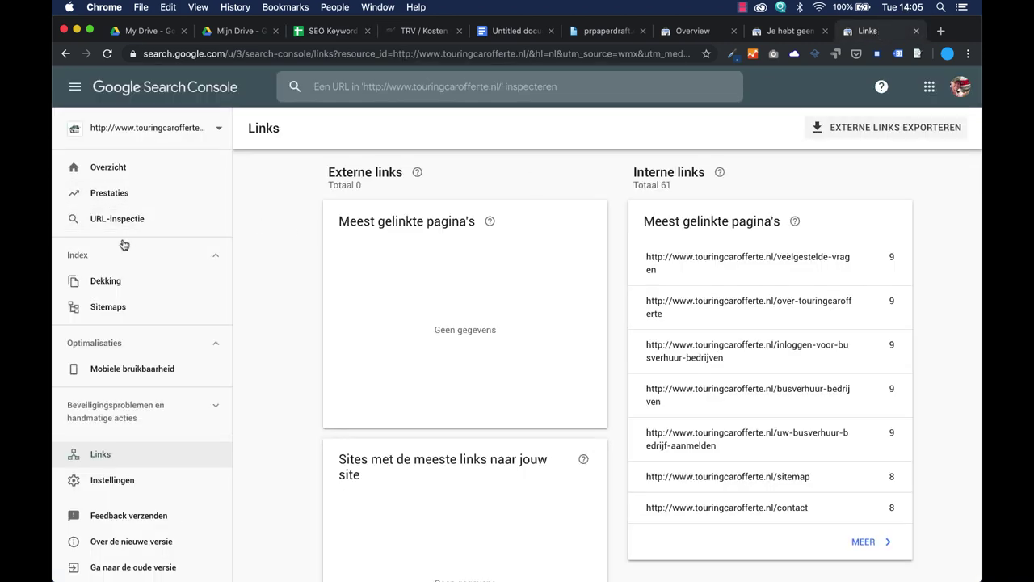
left_click(110, 281)
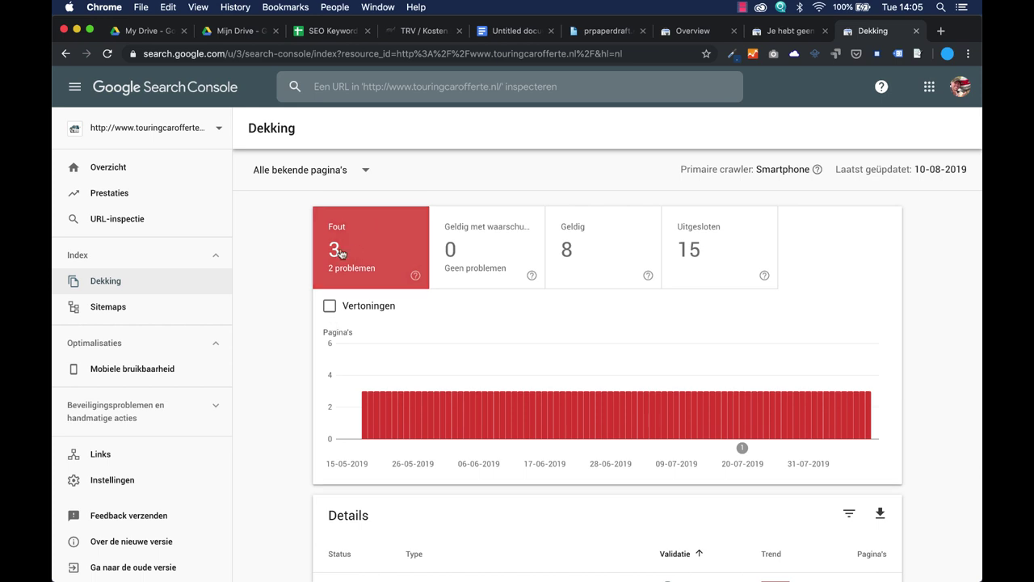
scroll(361, 263, "down", 3)
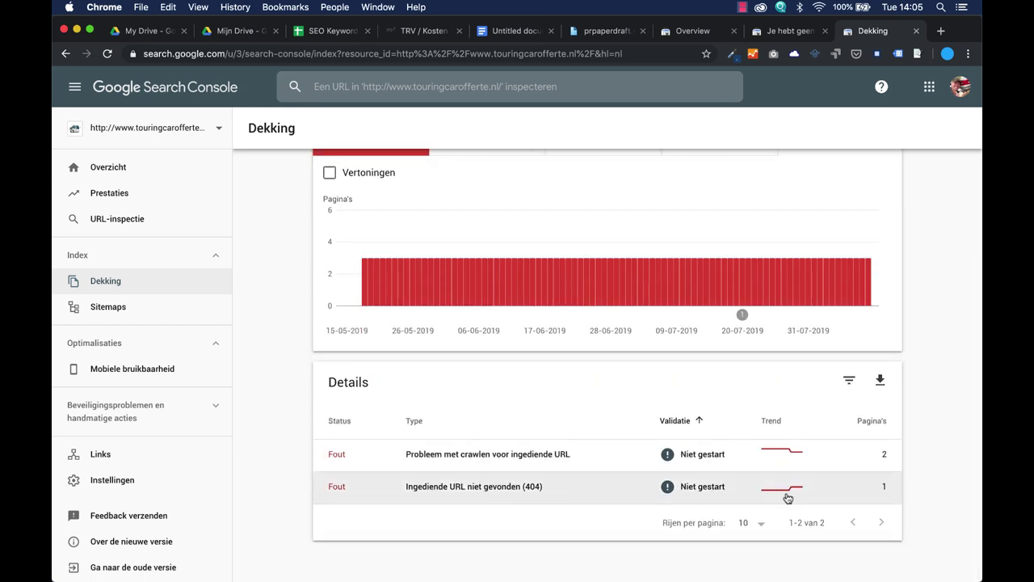
left_click(333, 33)
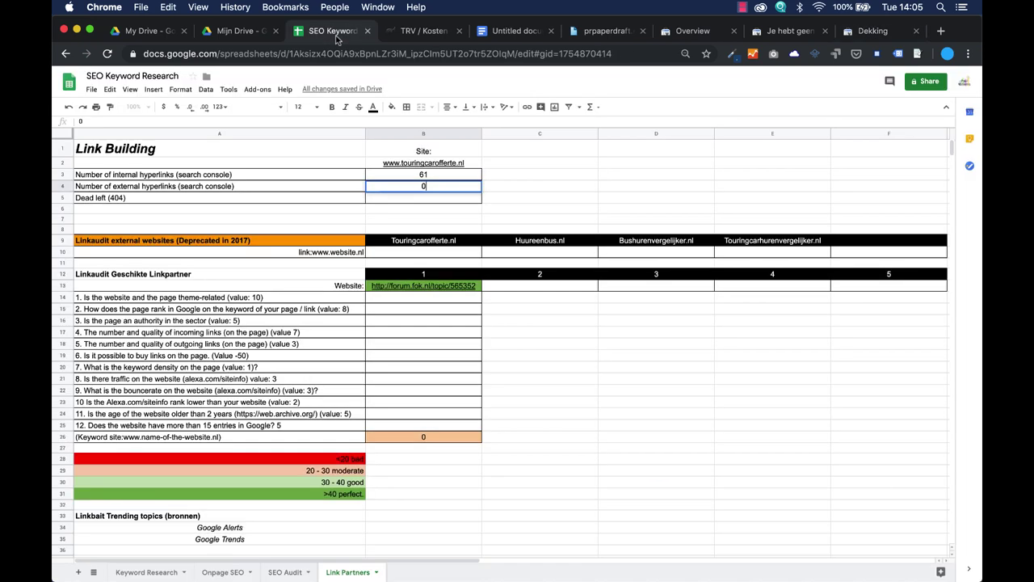
left_click(406, 203)
type("1")
left_click(501, 204)
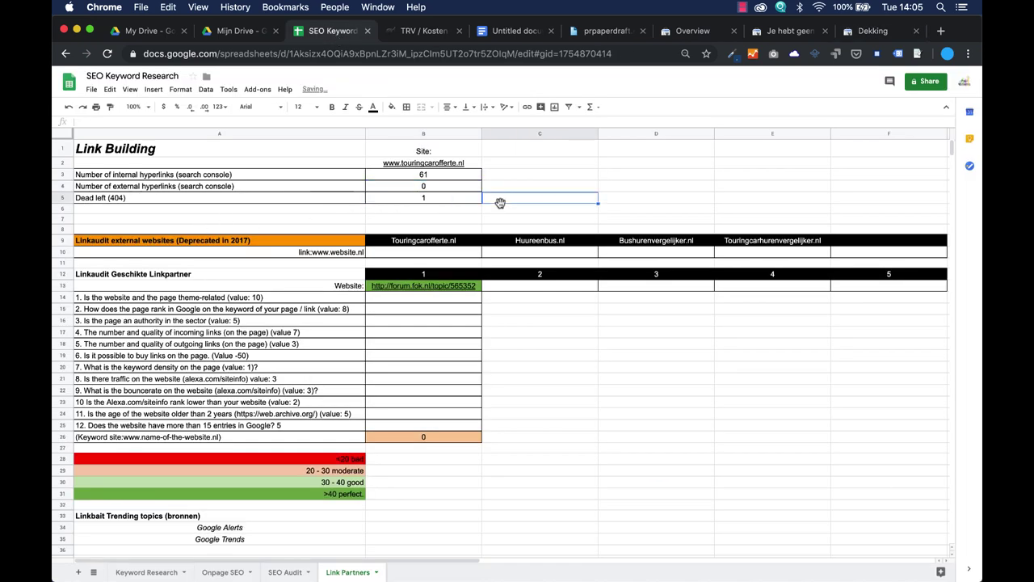
left_click(429, 201)
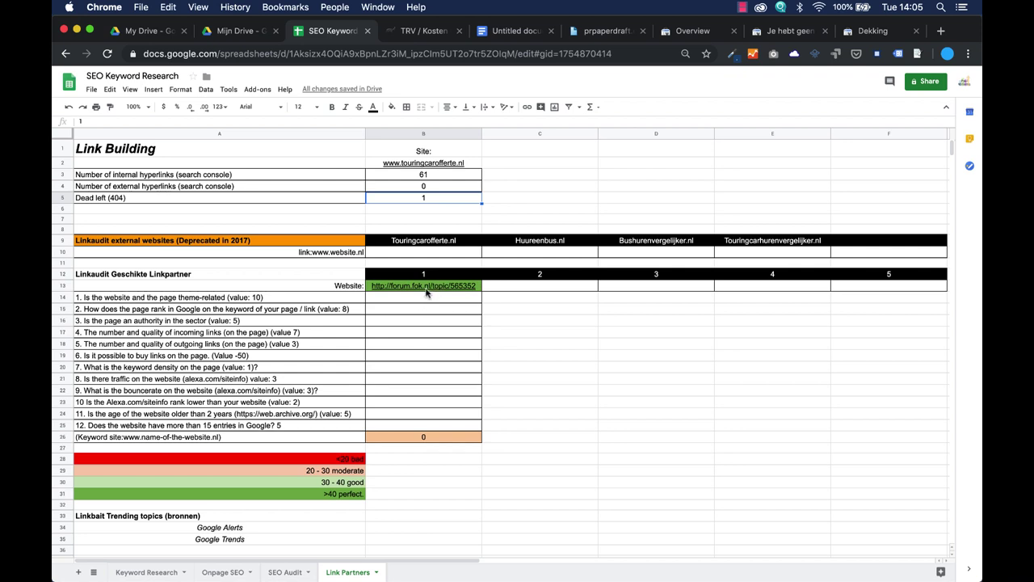
key("Right")
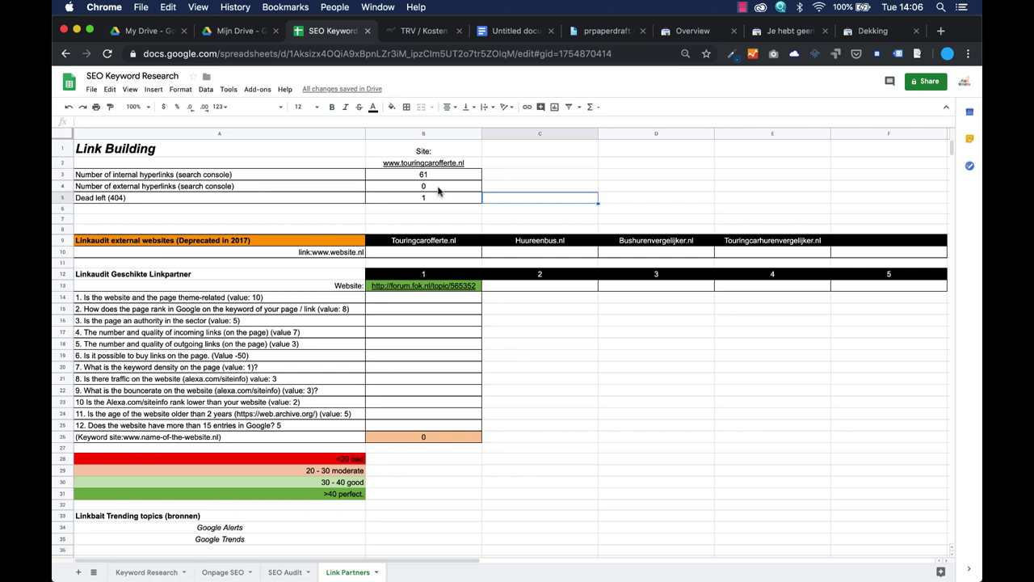
left_click(443, 252)
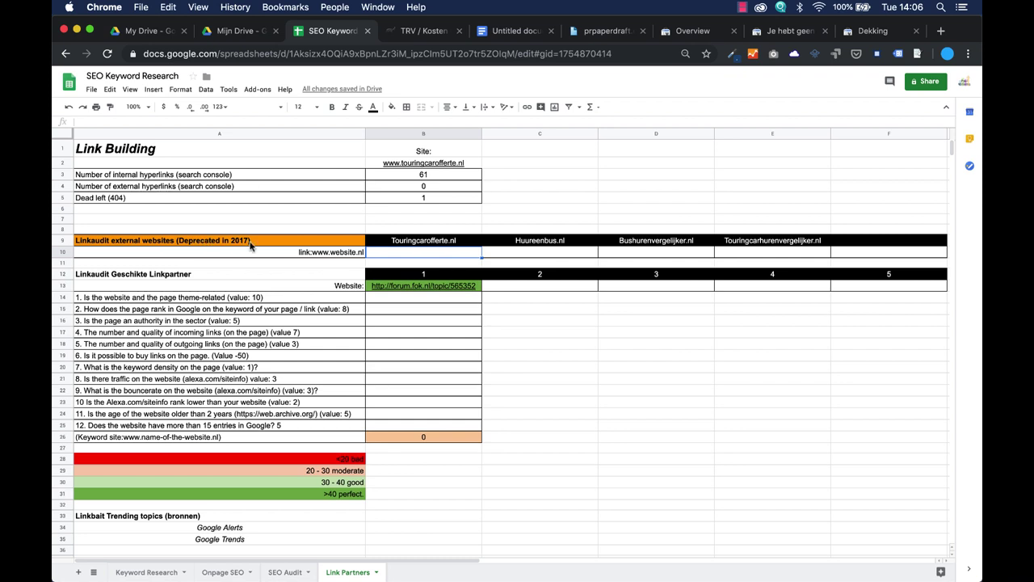
left_click(333, 255)
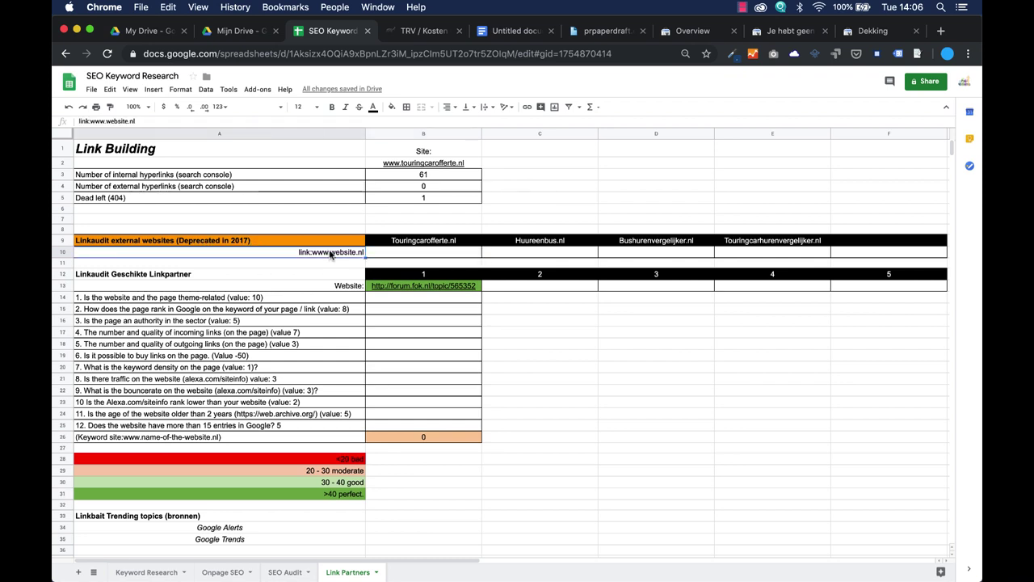
left_click(141, 121)
key("Escape")
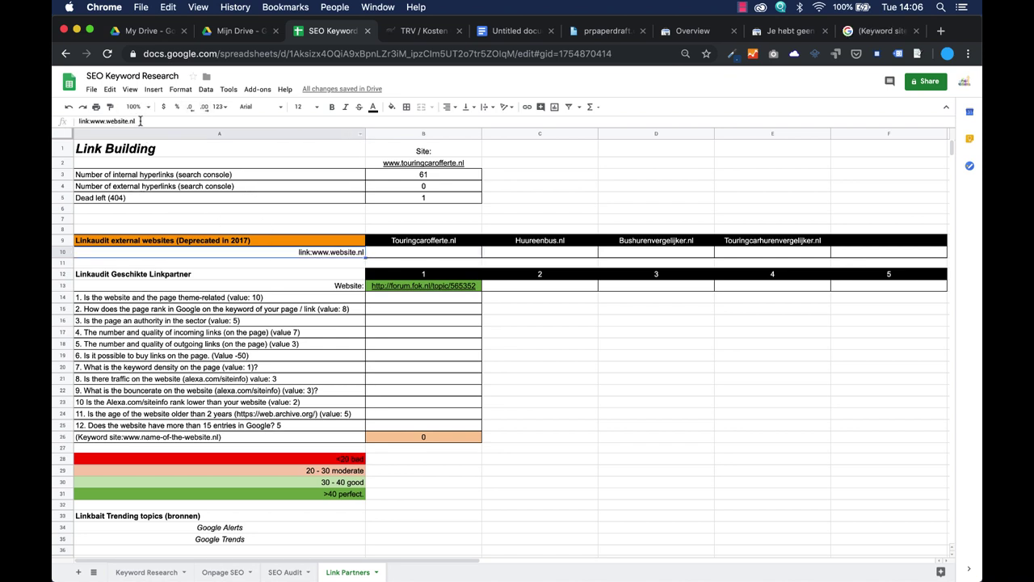
left_click_drag(136, 121, 81, 119)
key("super+c")
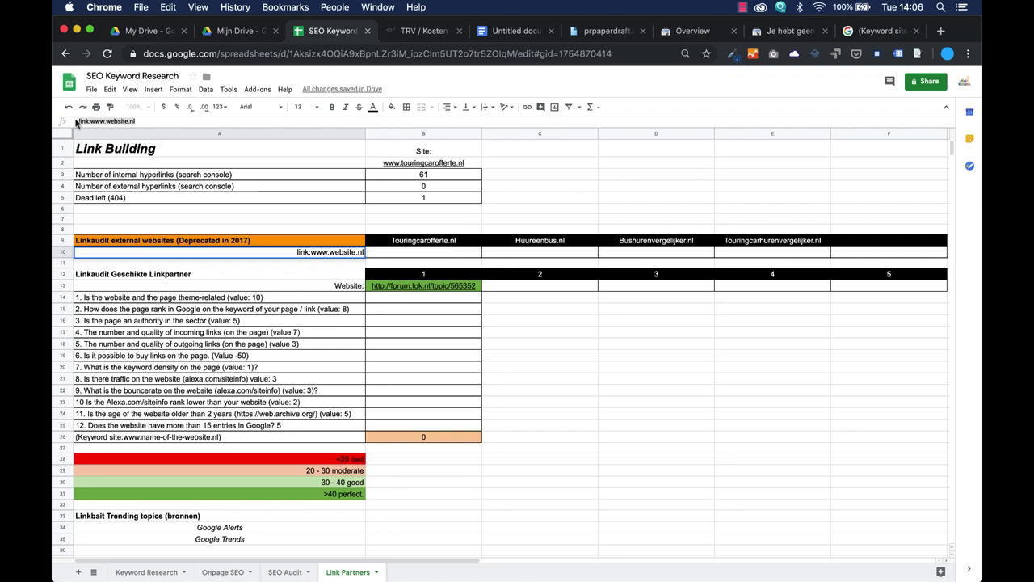
left_click(876, 32)
left_click(361, 90)
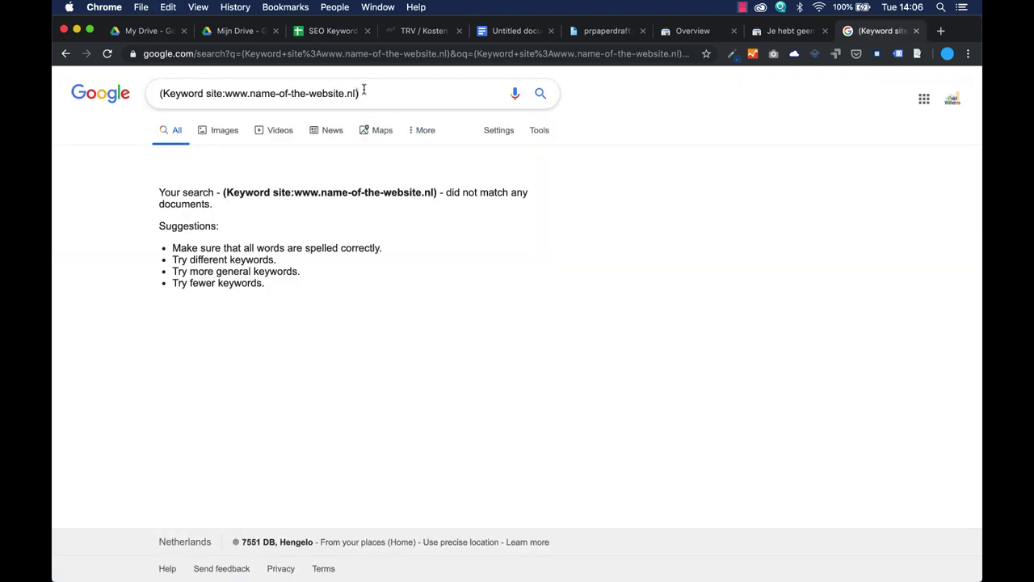
key("super+a")
key("super+v")
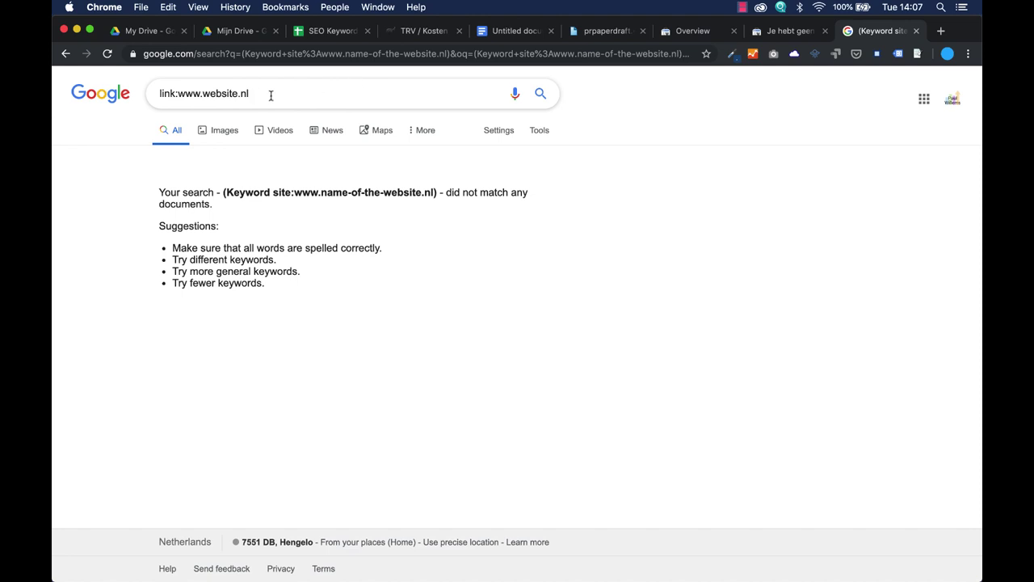
double_click(210, 94)
type("touringcarofferte")
key("Return")
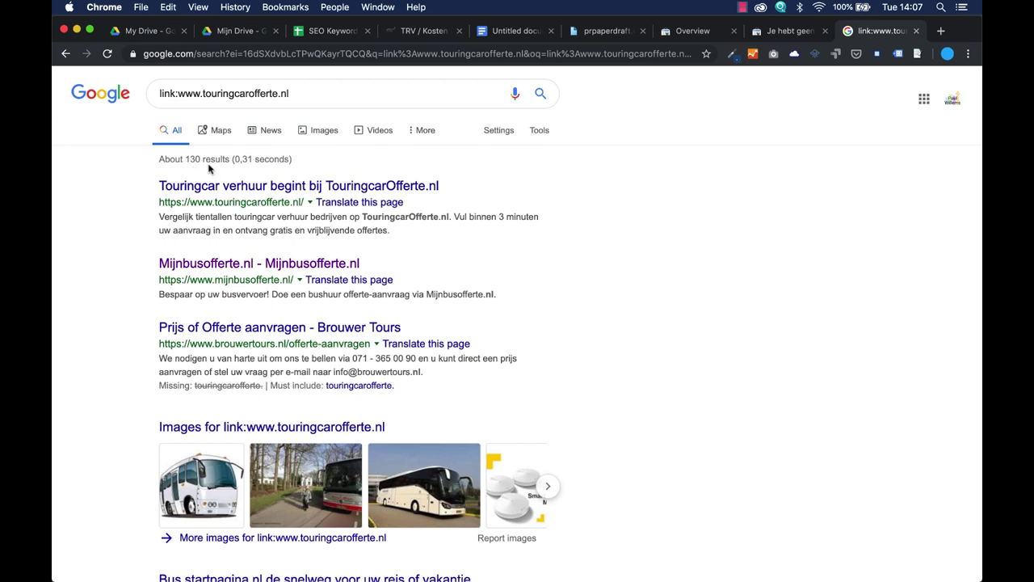
- Review the Google results and enter 130 under Touringcarofferte.nl in the link audit row of the spreadsheet
scroll(242, 261, "down", 5)
scroll(274, 266, "down", 1)
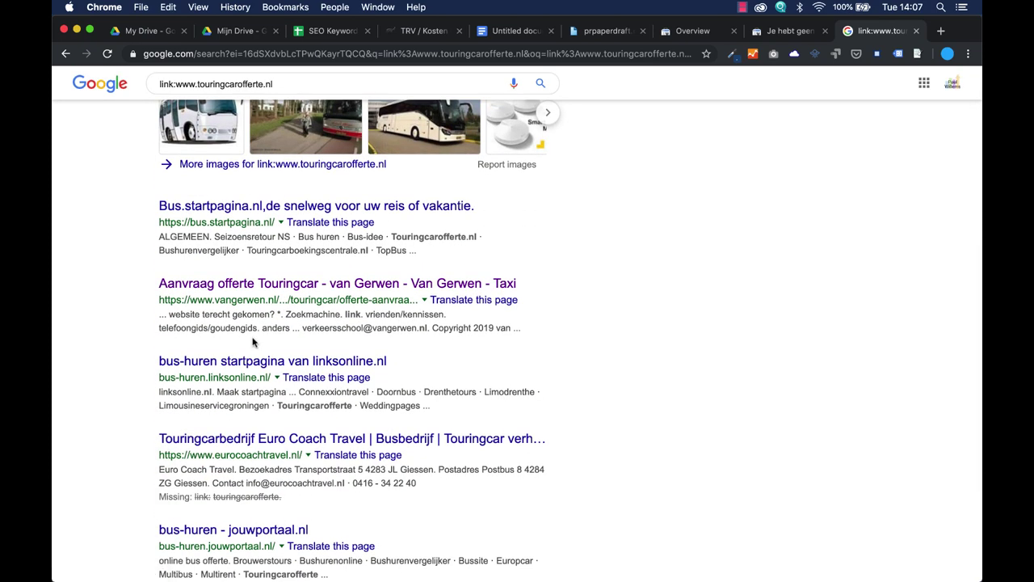
scroll(330, 340, "down", 3)
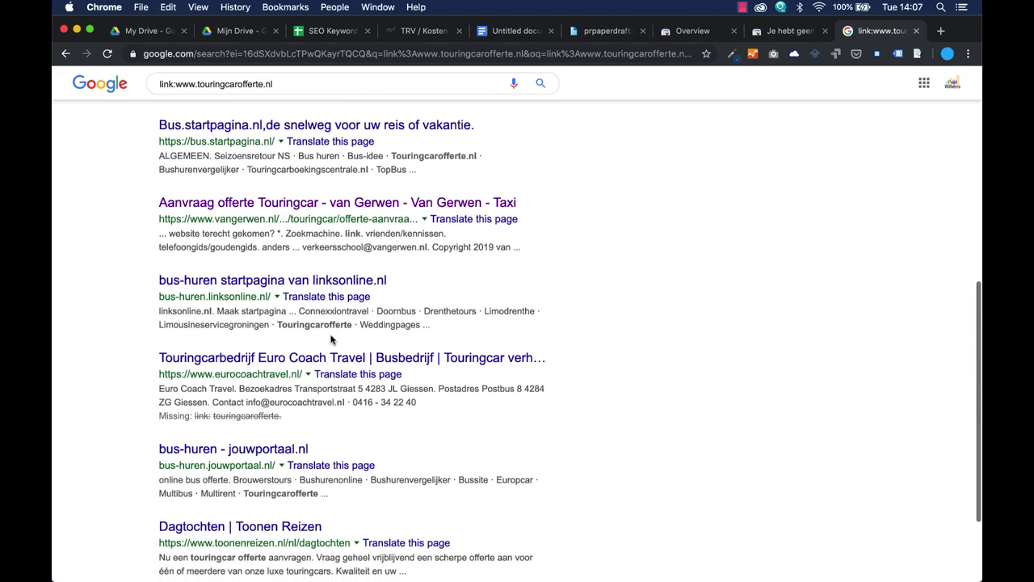
scroll(267, 347, "up", 10)
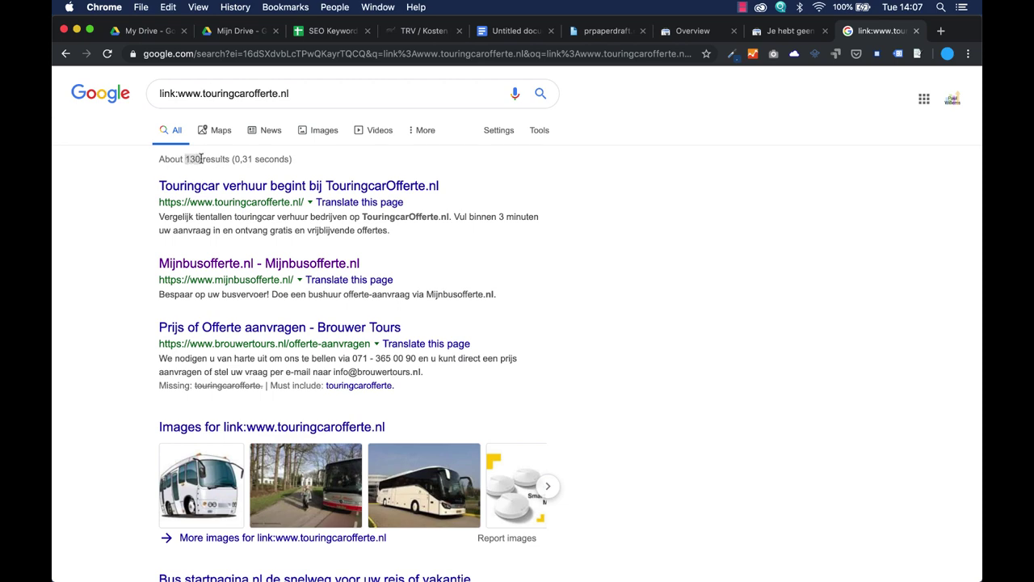
left_click(309, 28)
left_click(430, 254)
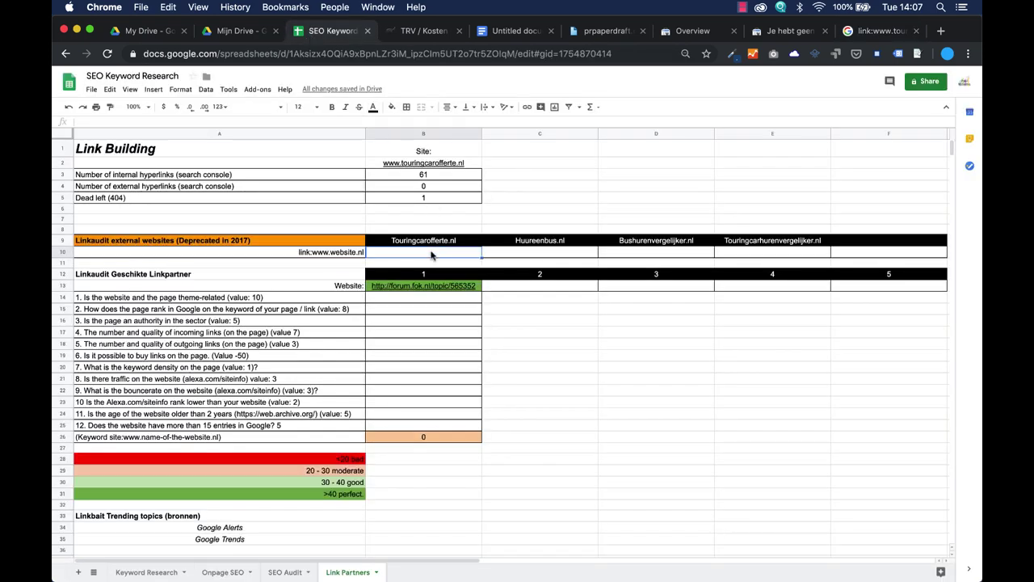
type("130")
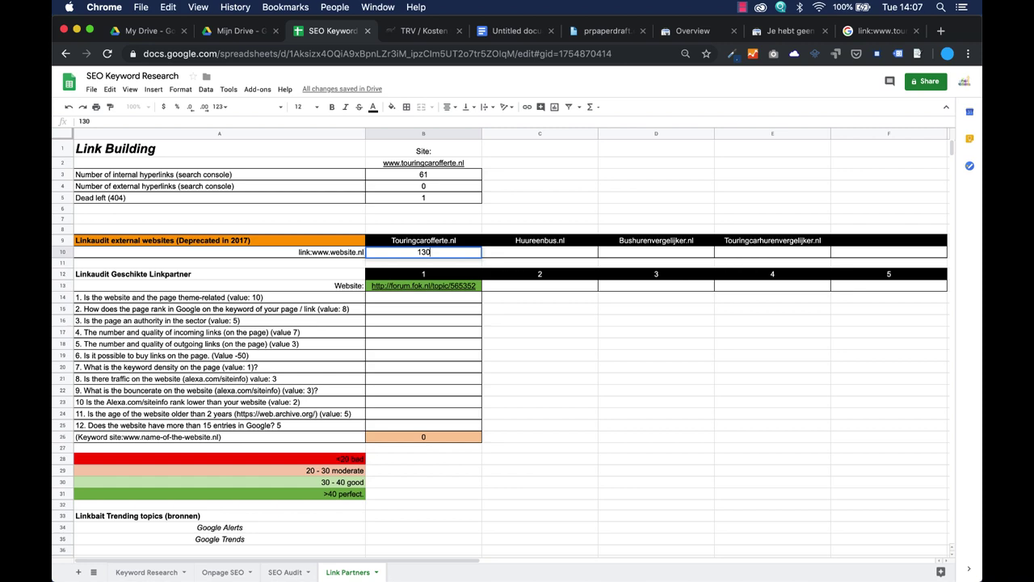
left_click(536, 240)
double_click(537, 240)
key("super+c")
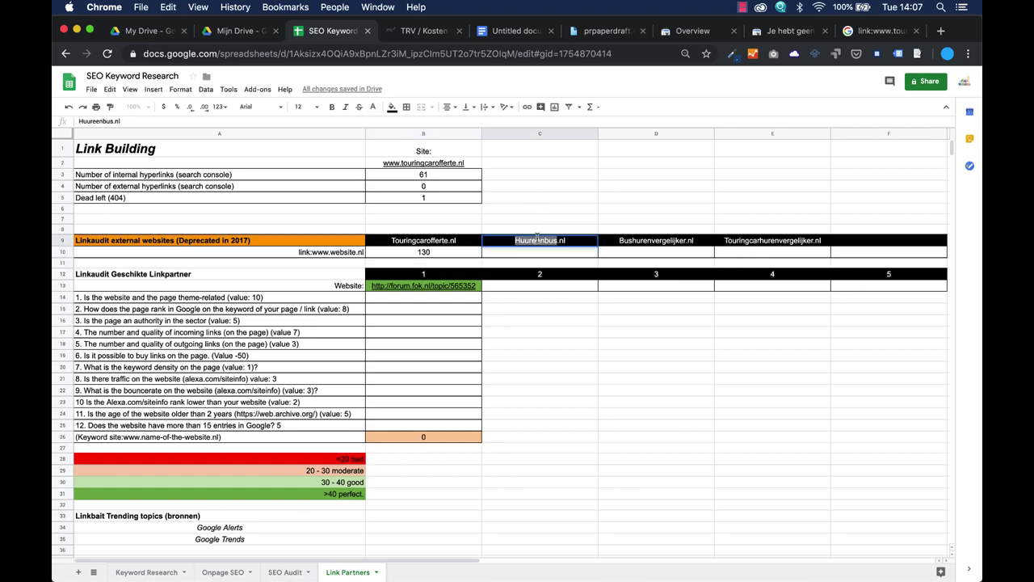
left_click(615, 327)
left_click(877, 30)
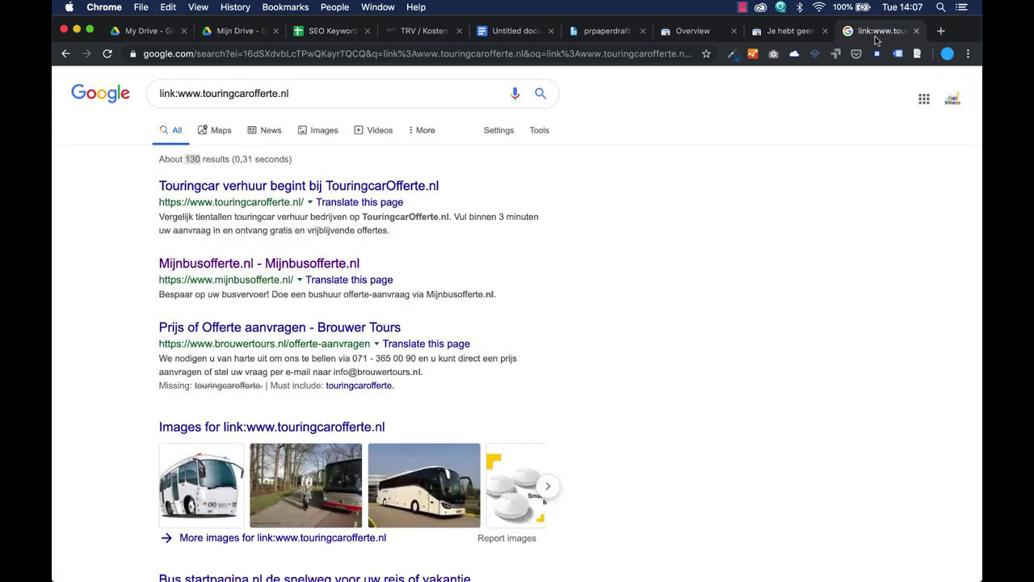
double_click(243, 93)
key("super+v")
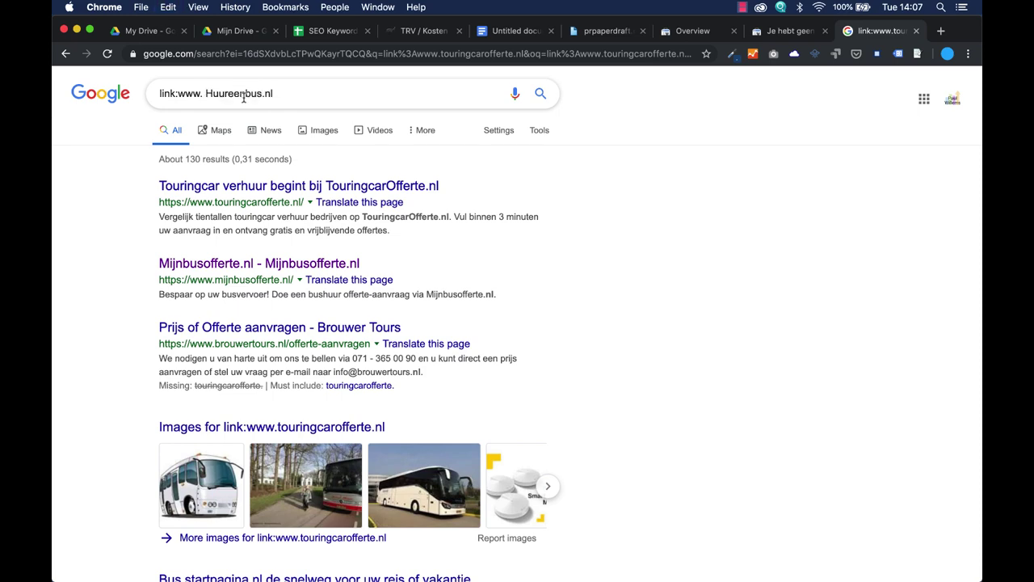
key("Return")
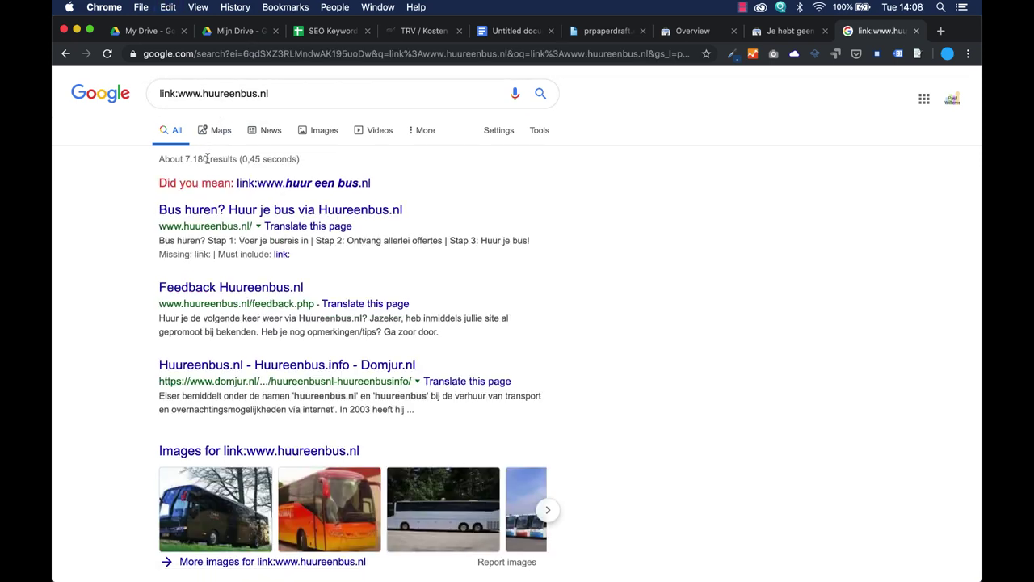
left_click(331, 31)
type("7180")
key("Tab")
left_click(877, 31)
double_click(242, 93)
type("Bushurenvergelijker")
key("Return")
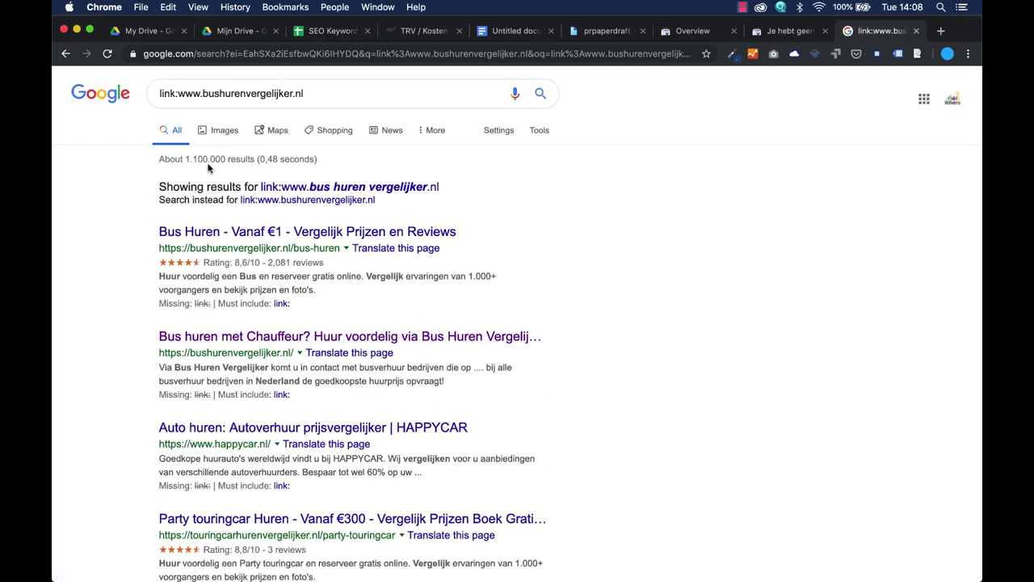
left_click(331, 31)
type("1.100.000")
key("Tab")
left_click(877, 31)
double_click(242, 93)
type("touringcarhurenvergelijker")
key("Return")
- Enter 23.400 under Touringcarhurenvergelijker.nl in the link audit row and change the Huureenbus.nl value to 7.18
left_click(331, 31)
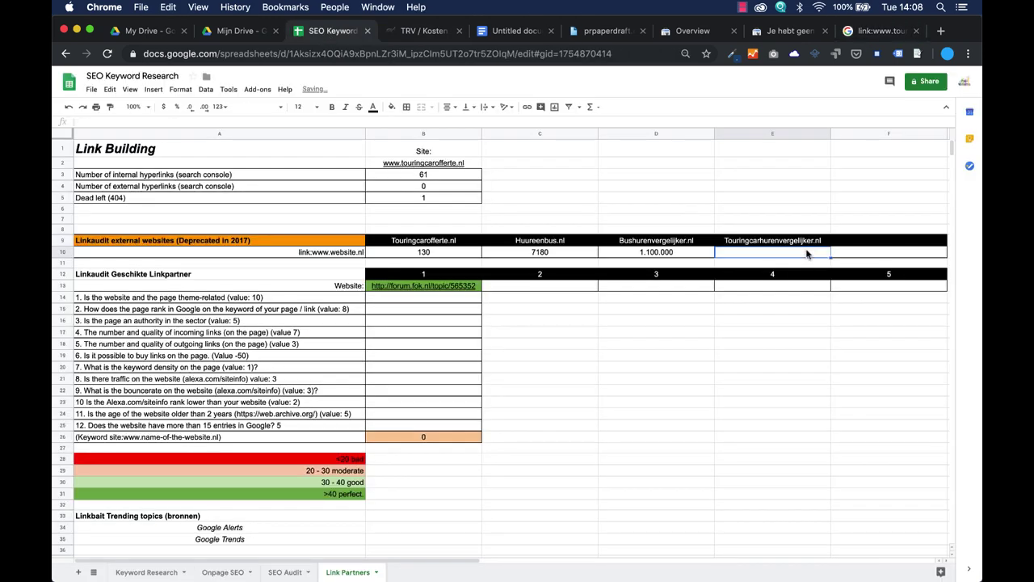
type("23.400")
left_click(538, 253)
left_click(439, 253, "shift")
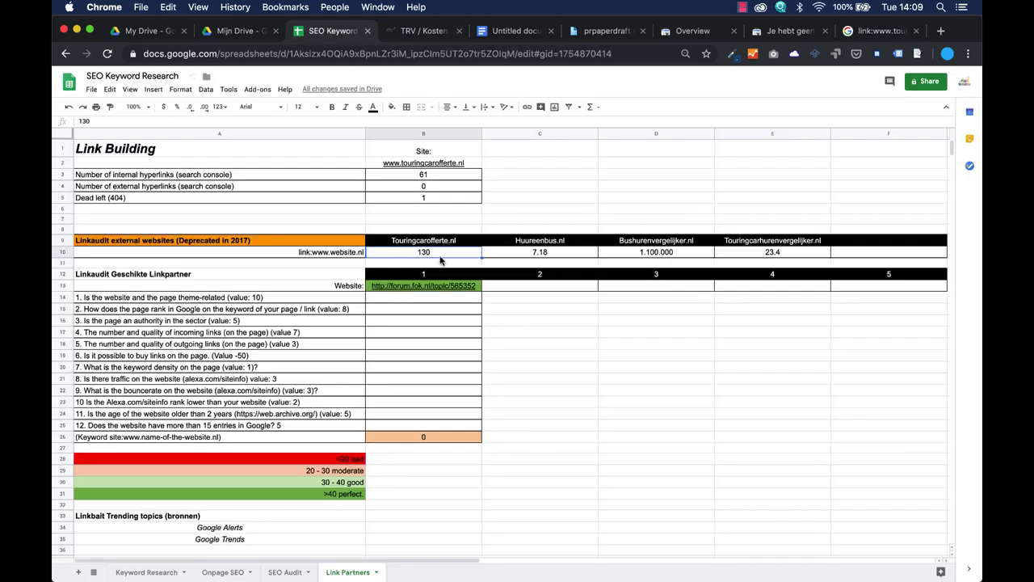
- Shade the link counts red for Touringcarofferte.nl, light orange for Huureenbus.nl, bright green for Bushurenvergelijker.nl and light green for Touringcarhurenvergelijker.nl
left_click(392, 107)
left_click(705, 336)
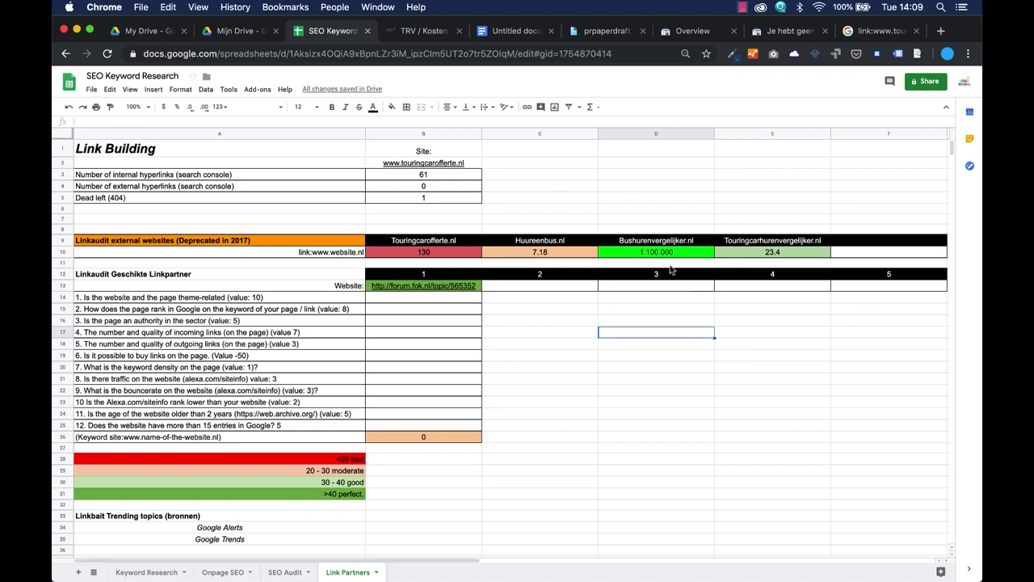
- Examine the forum.fok.nl topic of the first link partner for the touringcarofferte.nl link and the surrounding posts
left_click(404, 291)
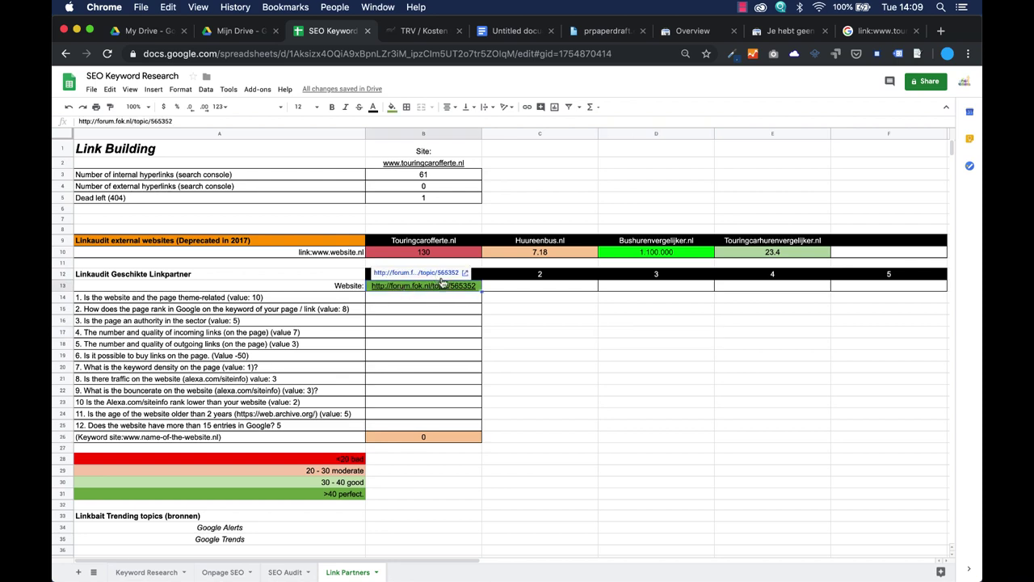
left_click(575, 378)
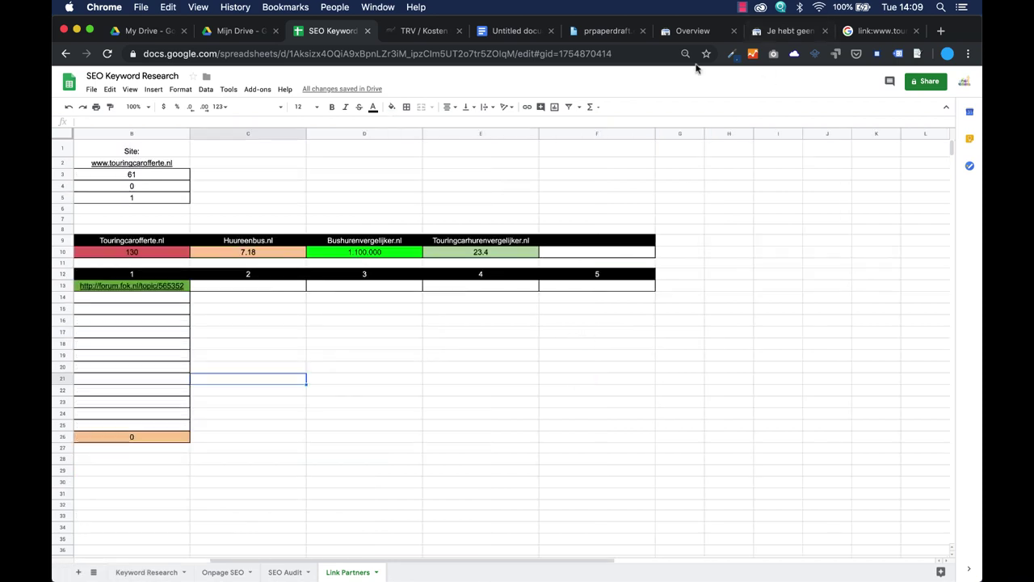
left_click(413, 30)
scroll(397, 283, "down", 5)
scroll(397, 283, "down", 3)
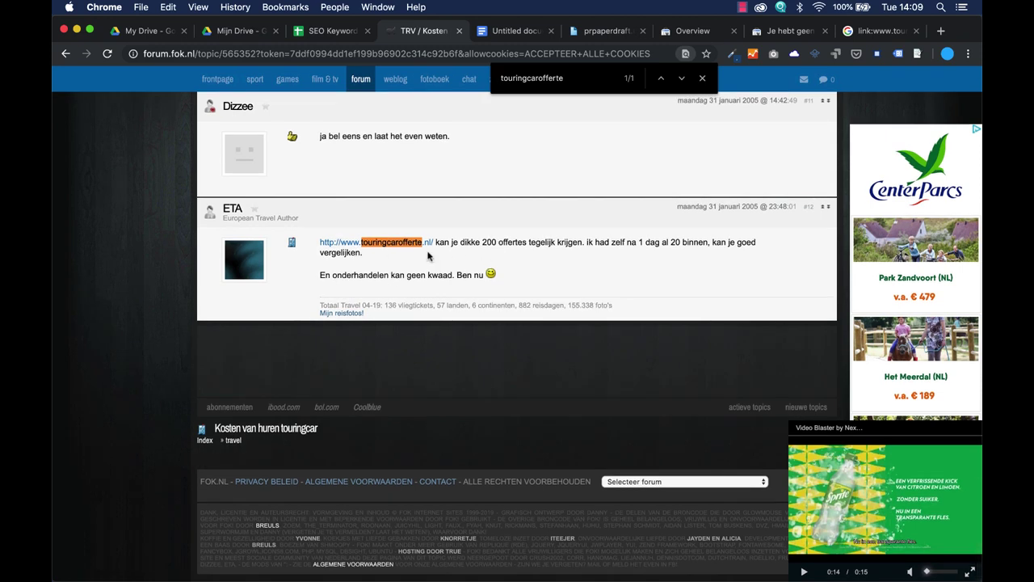
left_click(702, 78)
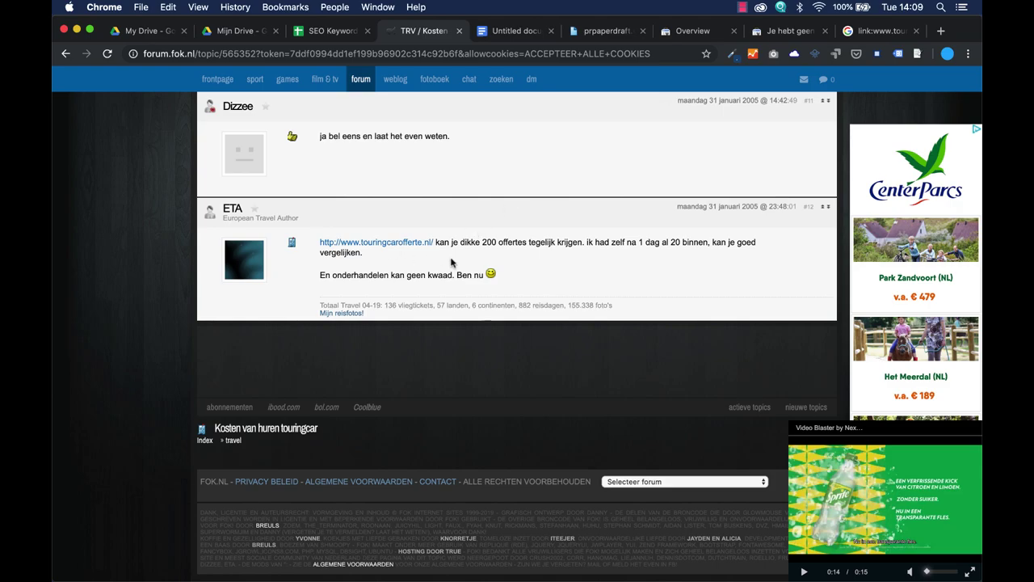
scroll(477, 257, "up", 20)
scroll(548, 377, "down", 10)
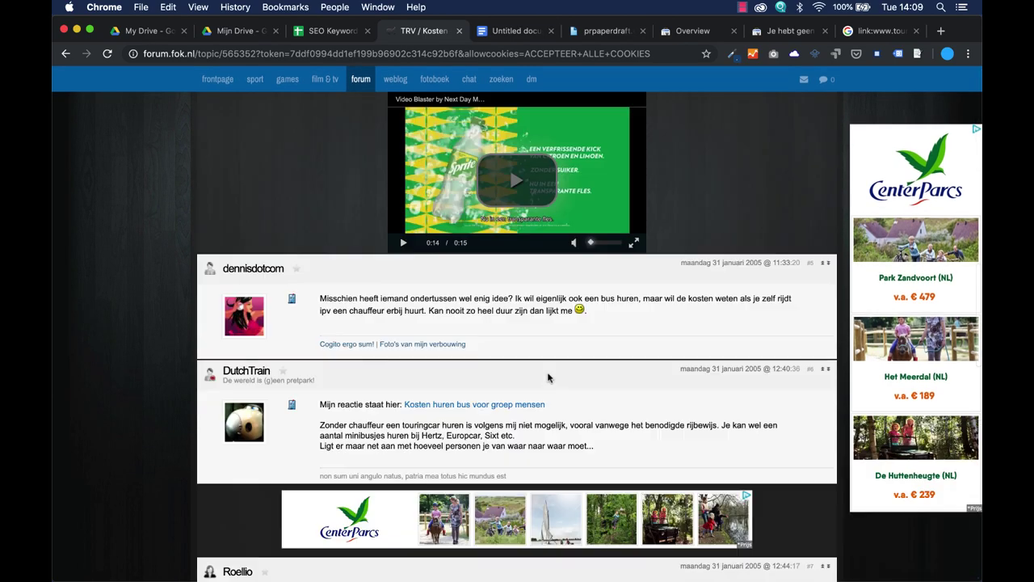
scroll(538, 384, "down", 5)
scroll(535, 386, "up", 5)
scroll(538, 388, "down", 1)
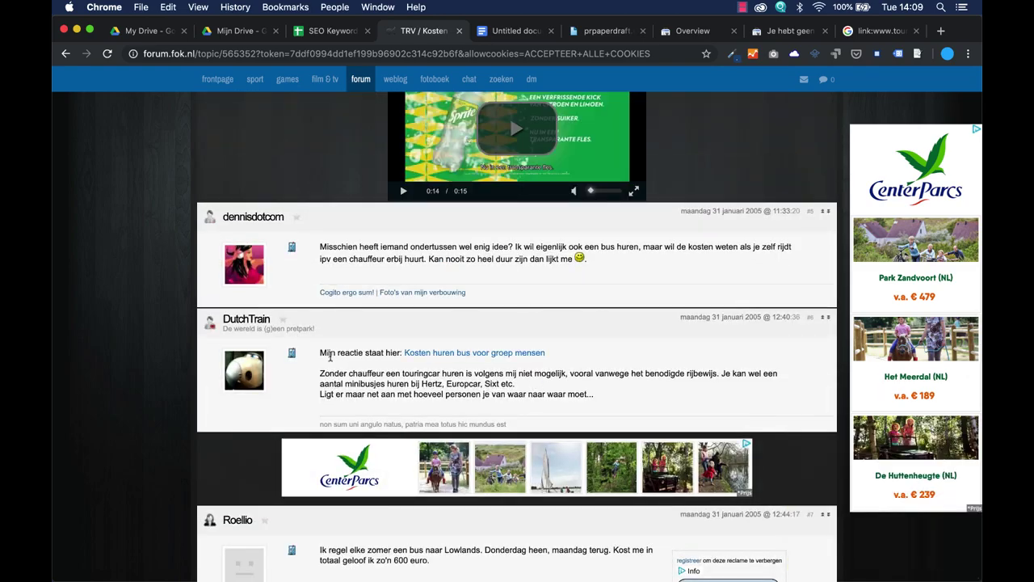
scroll(331, 356, "up", 20)
scroll(332, 348, "down", 20)
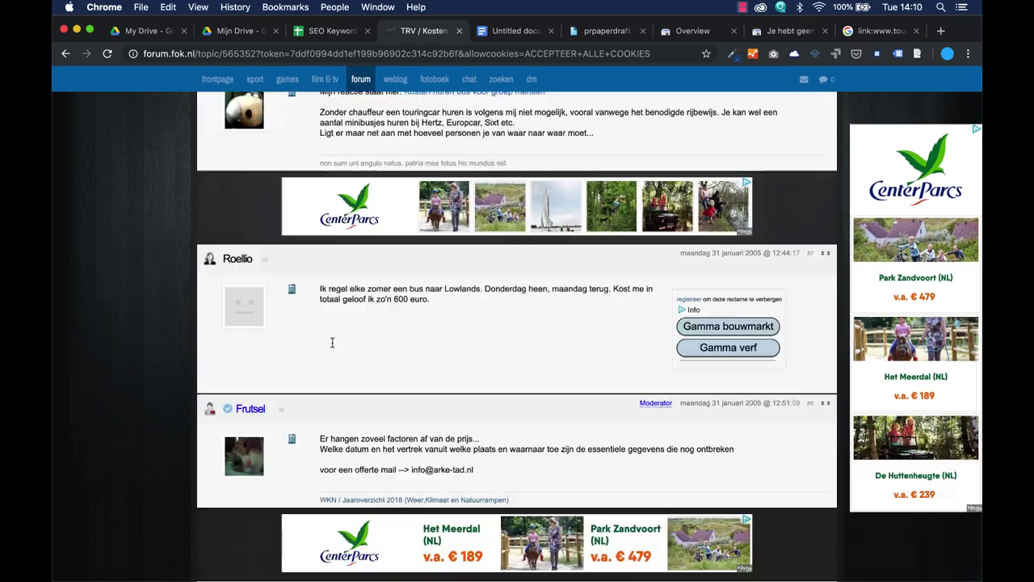
scroll(332, 342, "down", 10)
scroll(332, 342, "up", 8)
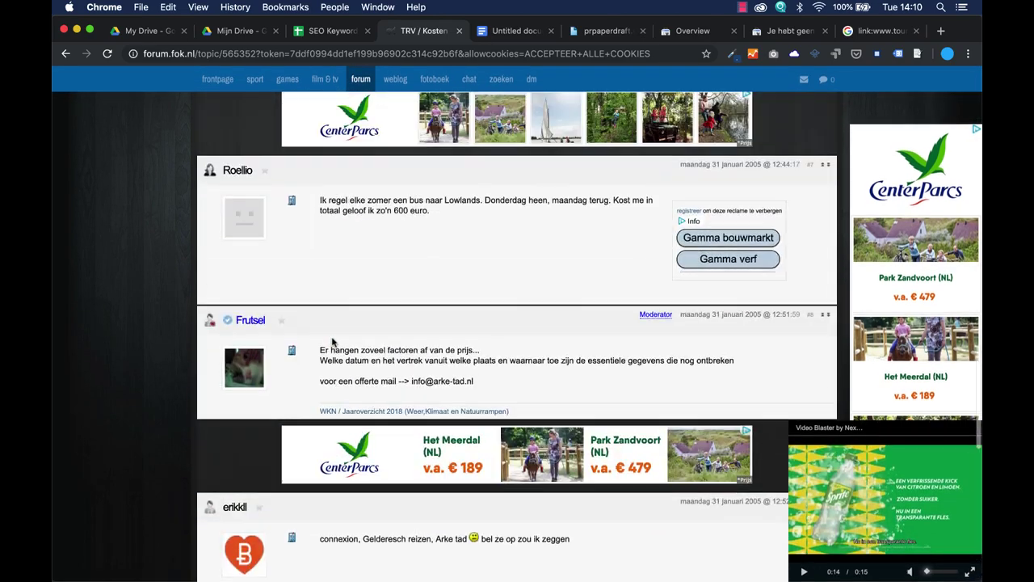
scroll(332, 343, "up", 1)
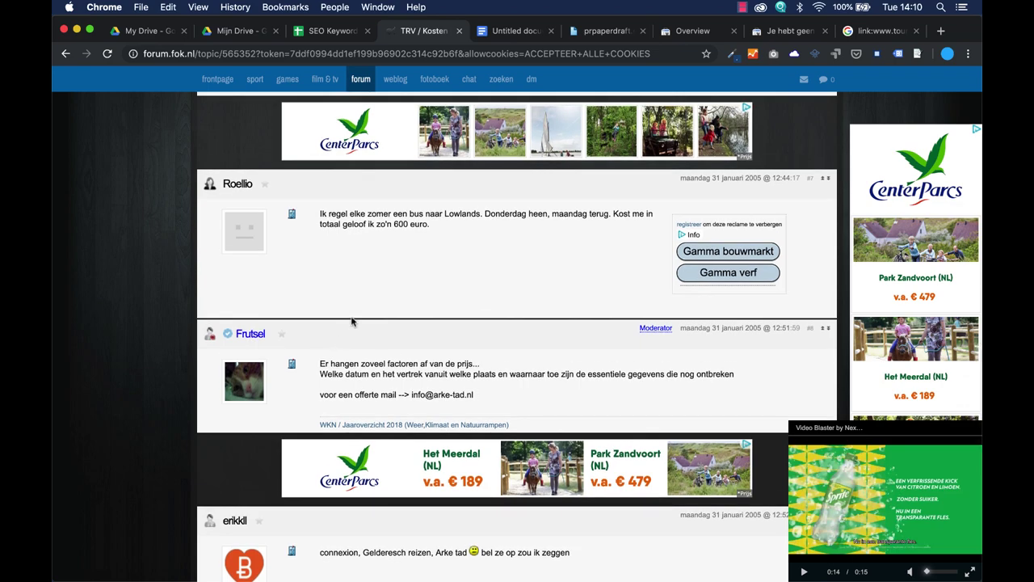
scroll(352, 322, "up", 20)
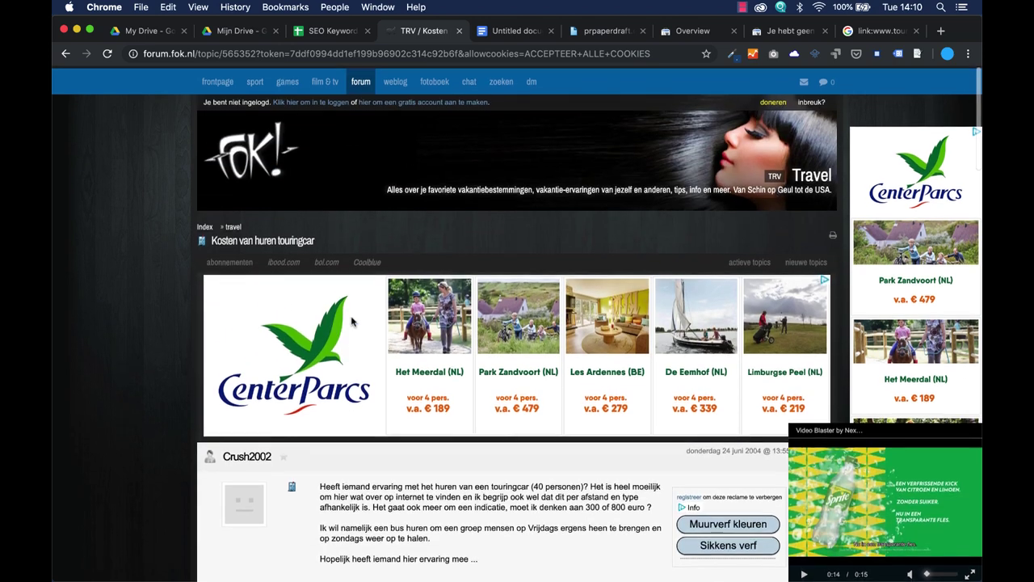
- Return to the Link Building sheet and enter the keyword "bus huren" in the cell above Touringcarofferte.nl
left_click(333, 31)
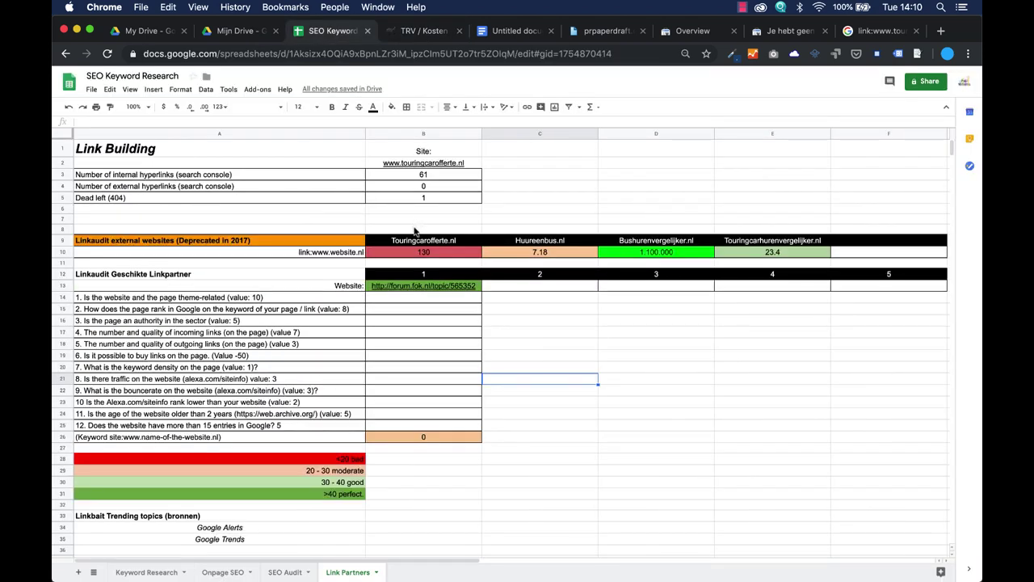
left_click(415, 230)
type("bus h")
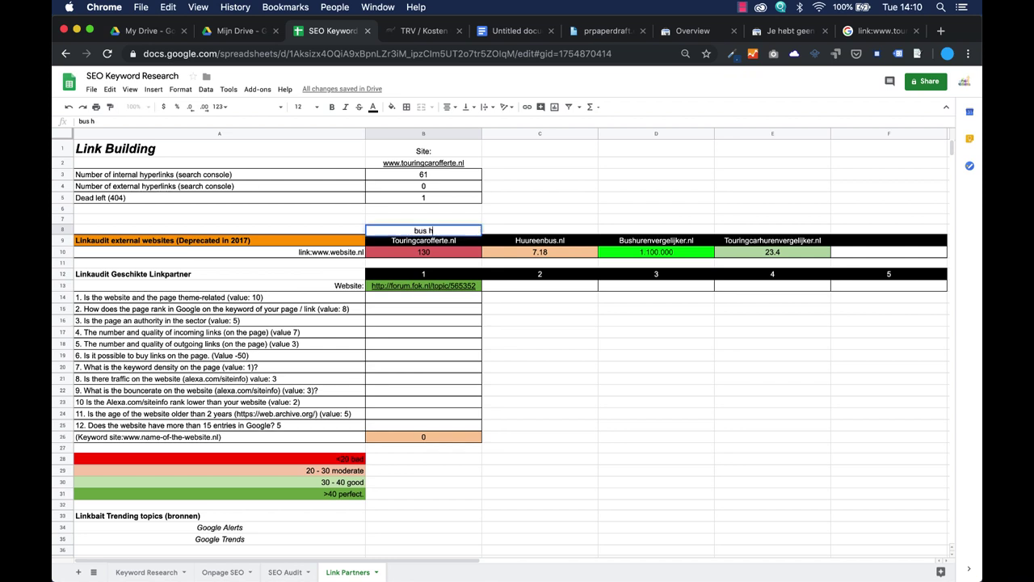
type("uren")
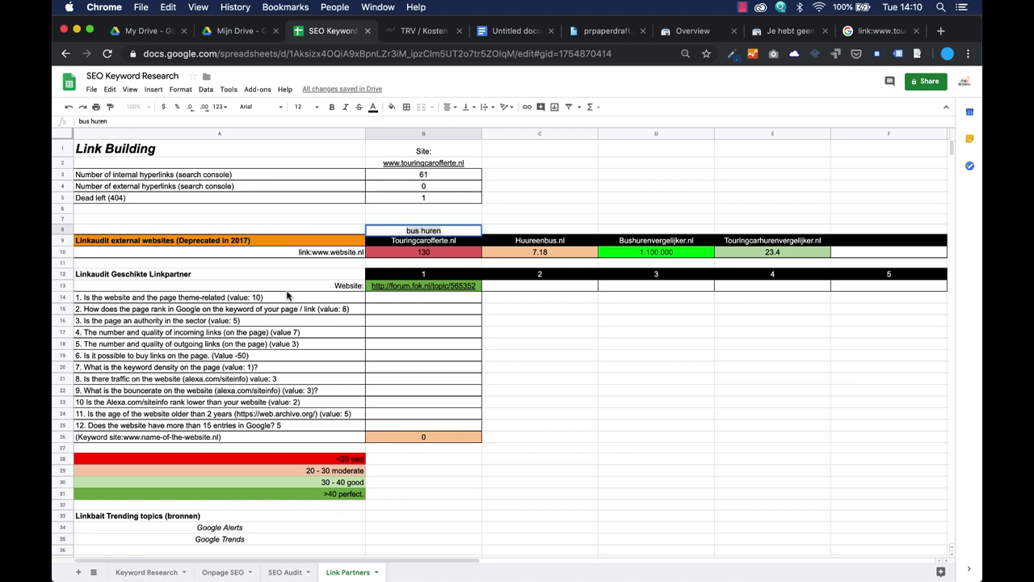
left_click(375, 315)
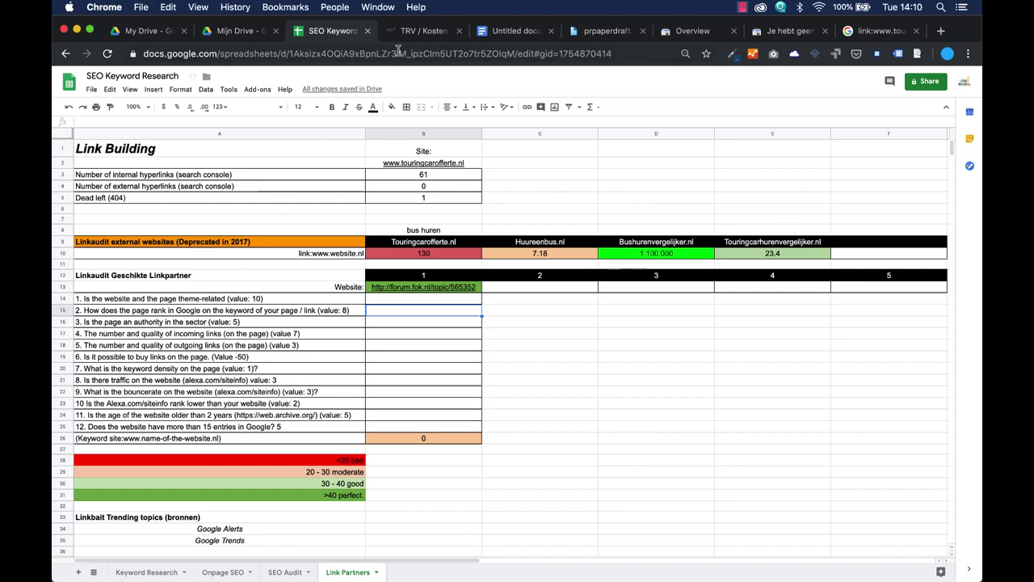
- Go back to the forum topic and read its posts down to the touringcarofferte.nl link to judge theme relevance
key("ctrl+Tab")
scroll(376, 395, "down", 20)
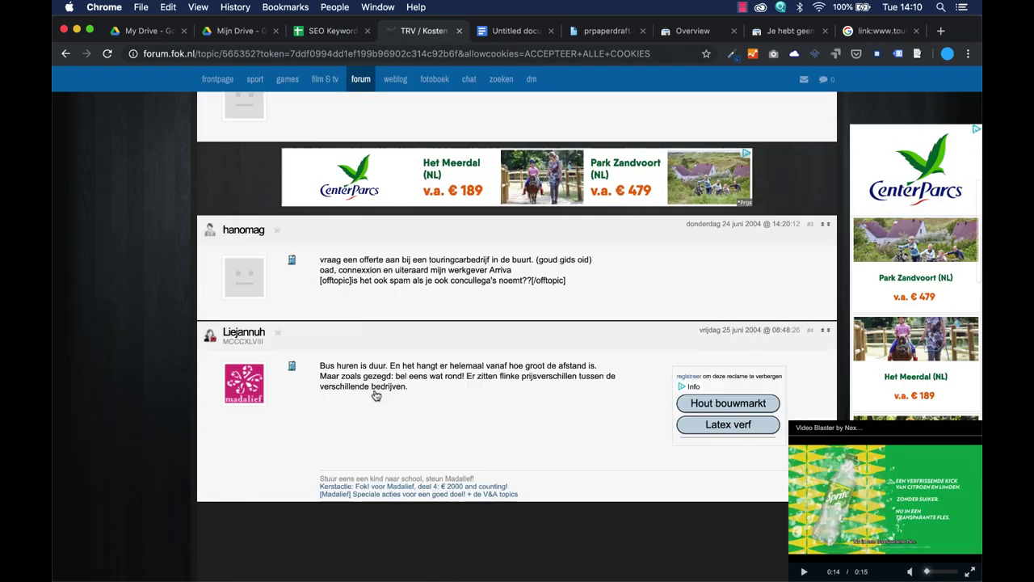
scroll(376, 395, "up", 20)
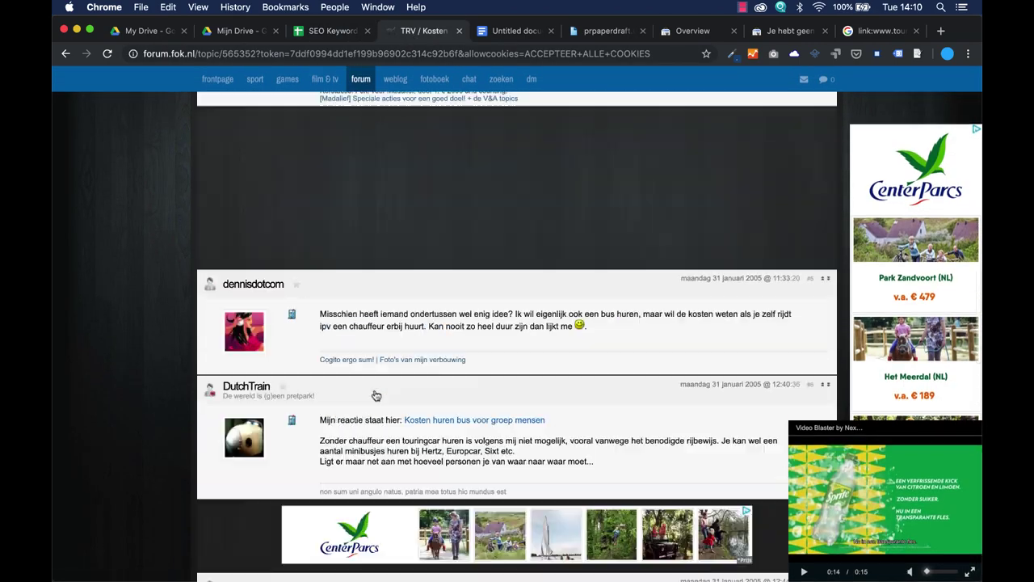
scroll(376, 395, "down", 5)
scroll(376, 395, "down", 1)
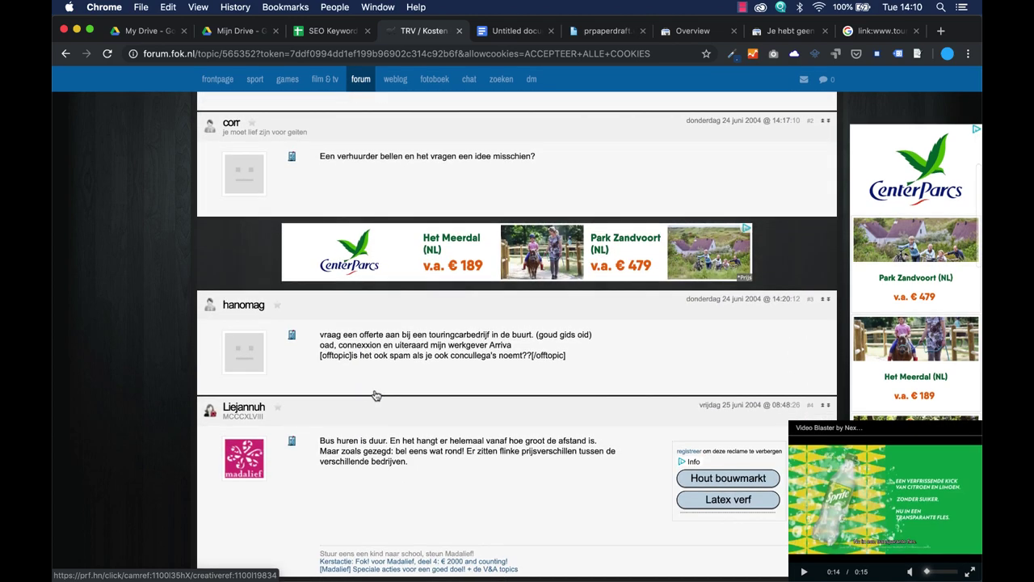
scroll(376, 395, "up", 6)
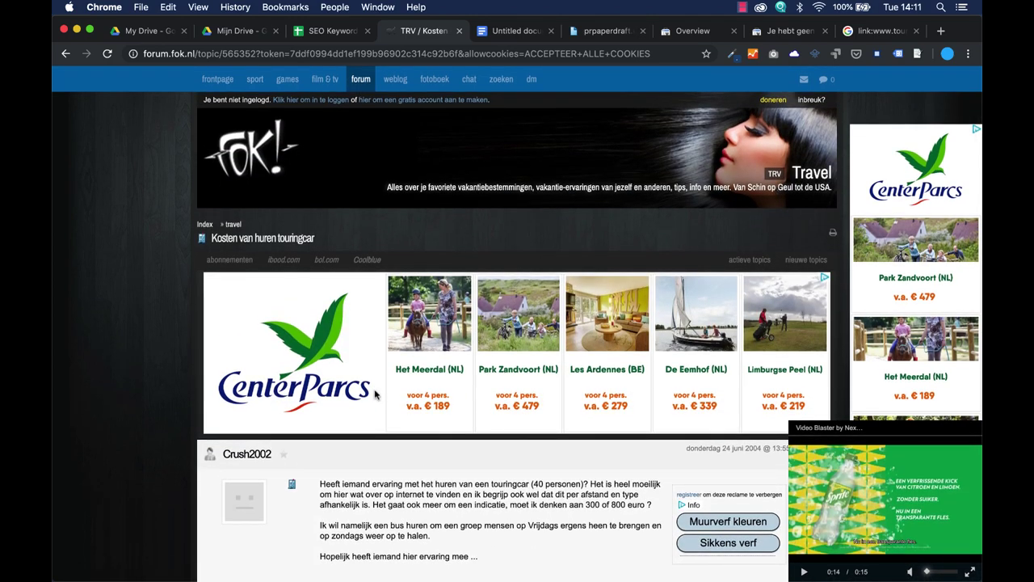
scroll(376, 395, "down", 5)
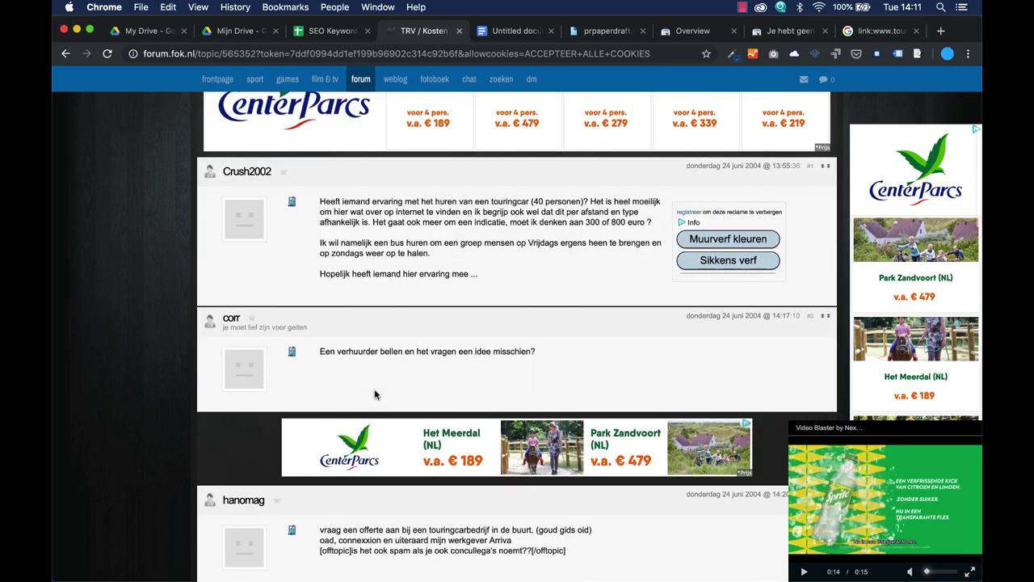
scroll(376, 395, "down", 15)
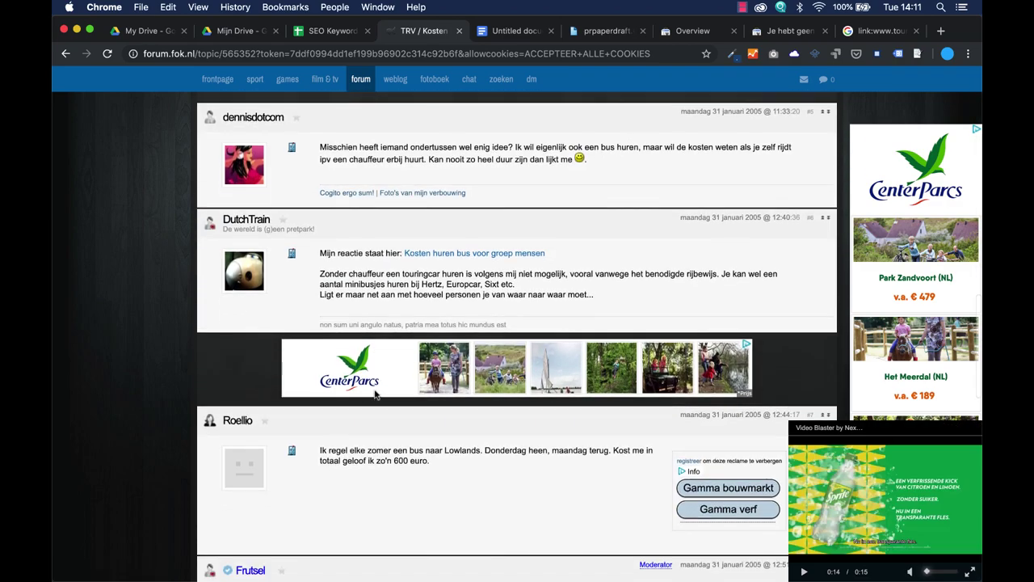
scroll(376, 395, "down", 6)
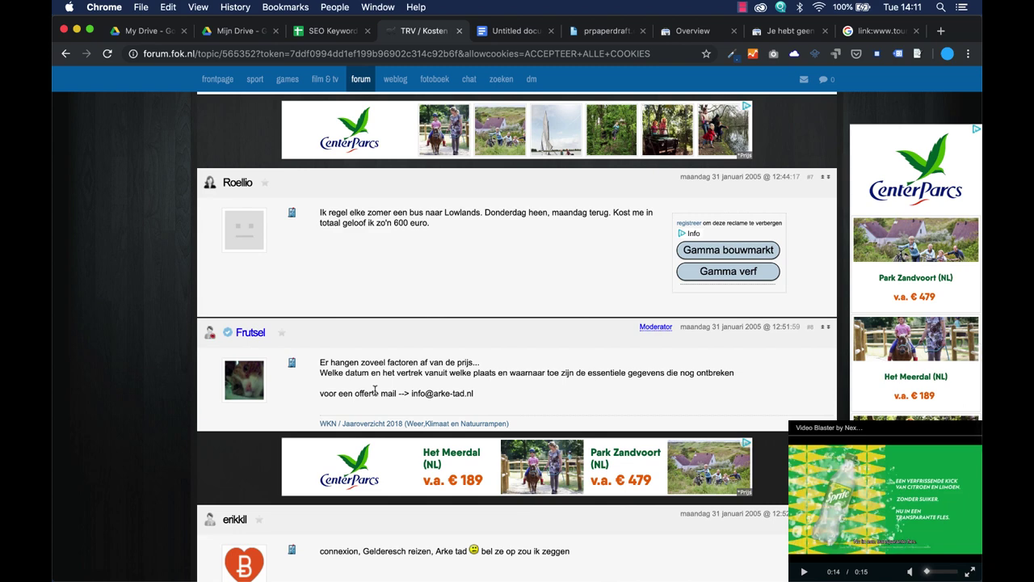
scroll(374, 388, "down", 15)
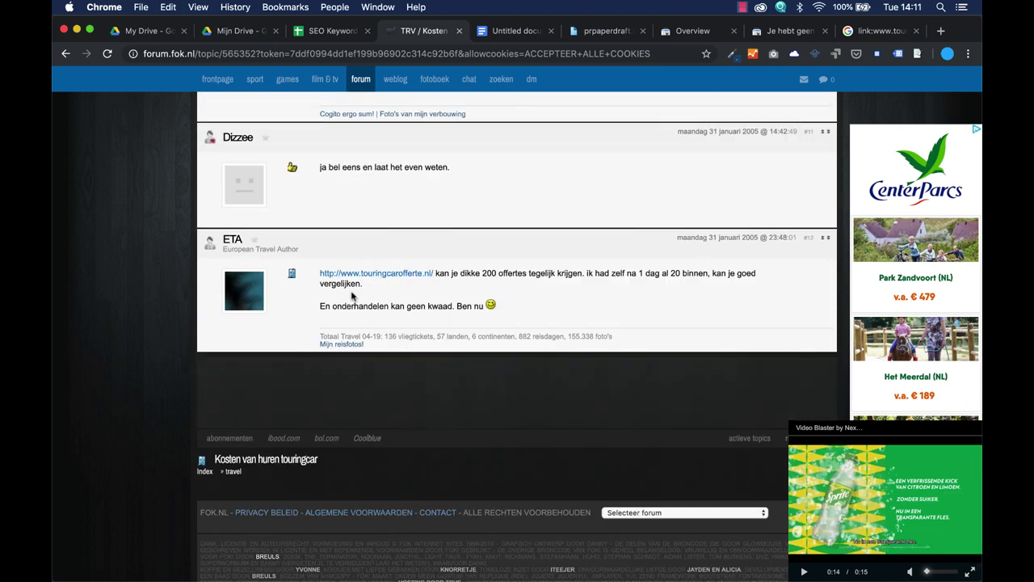
- Score the first link partner 8 for question 1, whether the website and page are theme-related
left_click(322, 31)
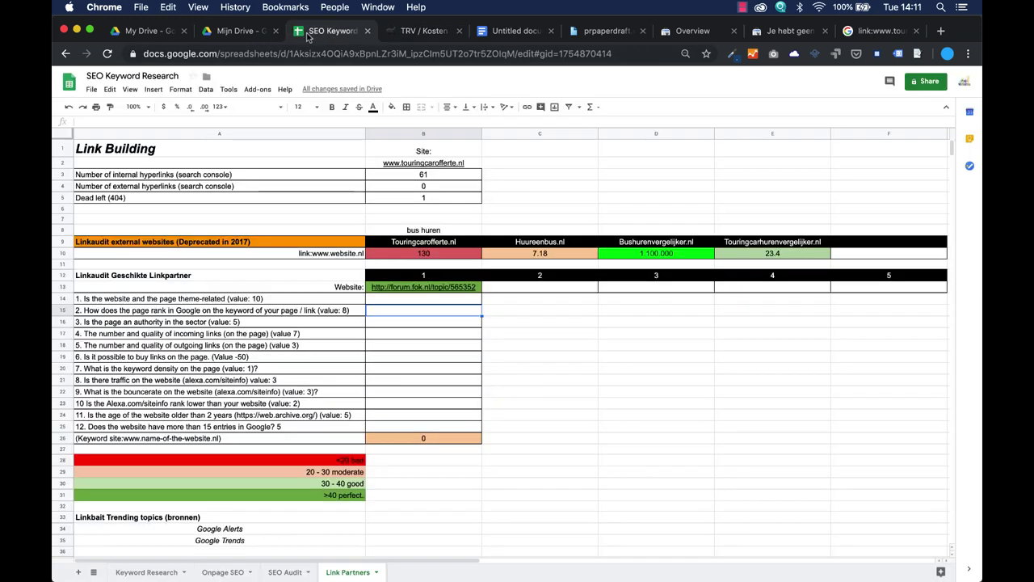
left_click(411, 302)
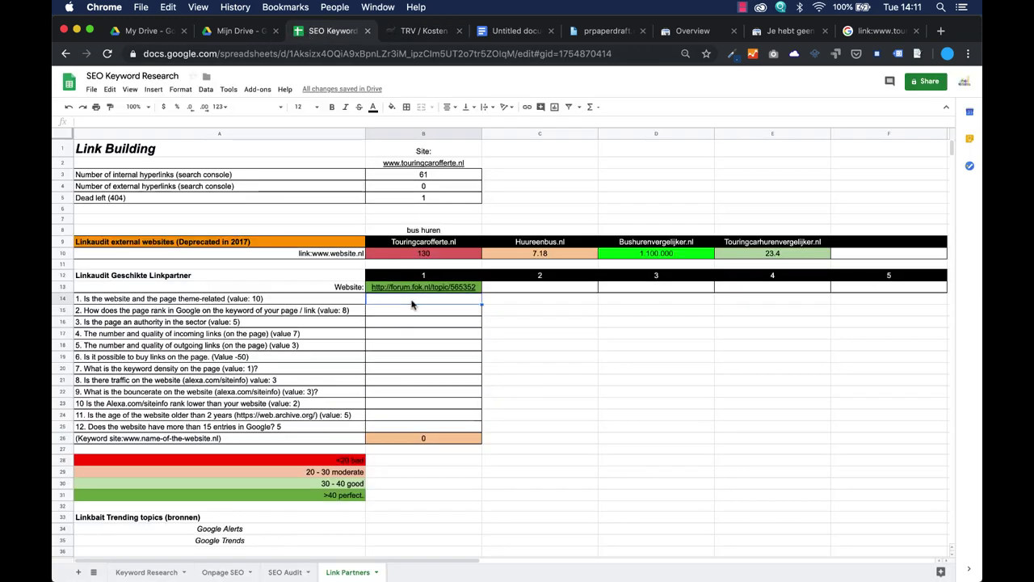
type("8")
left_click(421, 316)
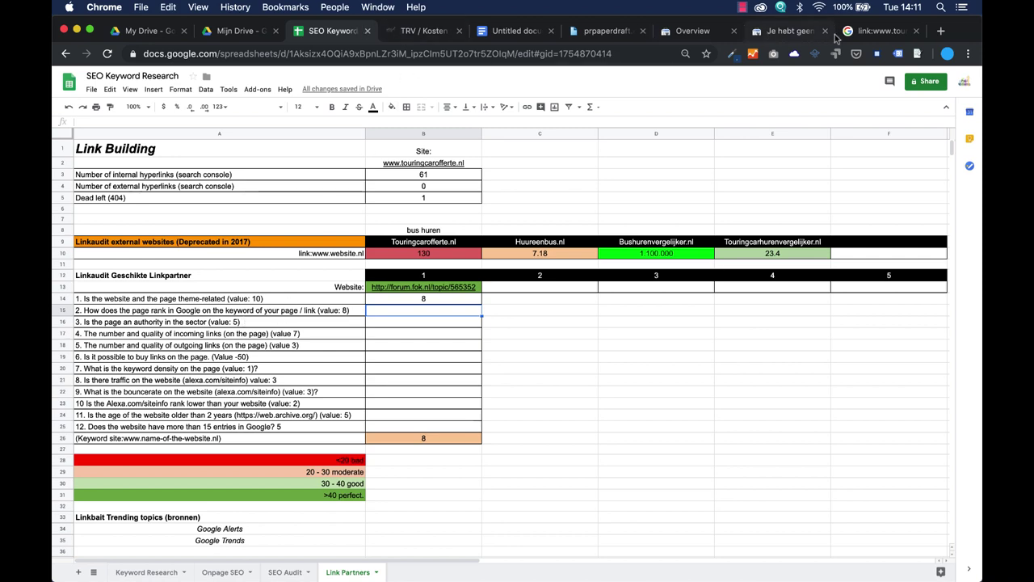
- Return to the Google results and select the whole existing search query for replacement
left_click(880, 31)
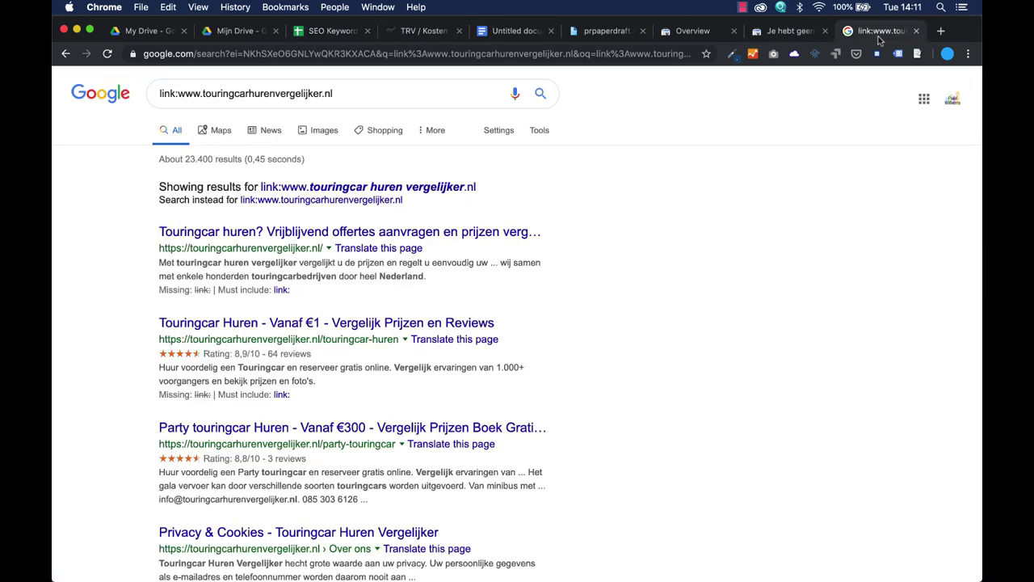
triple_click(354, 90)
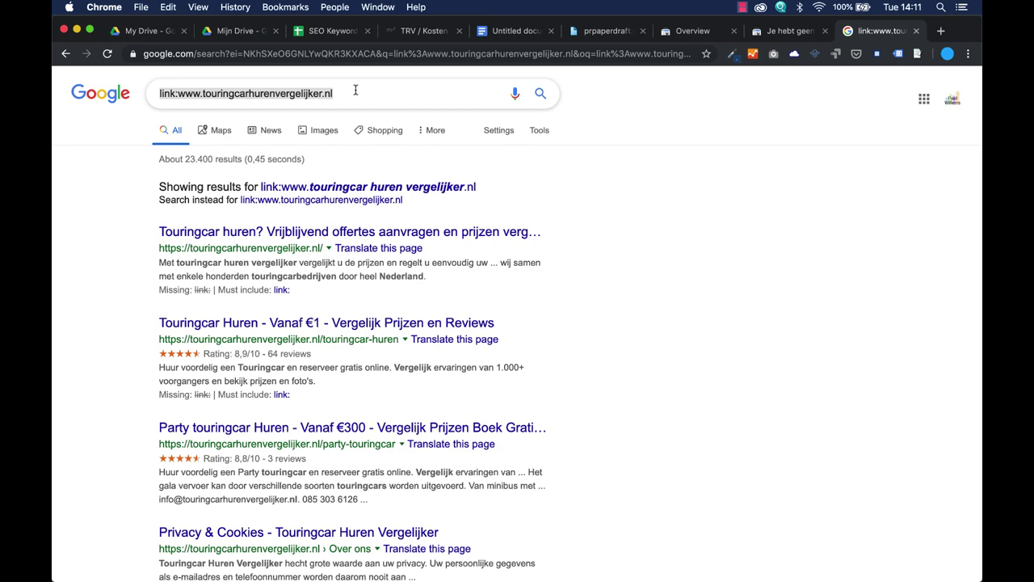
type("Touringcarhurenvergelijker.nl")
key("BackSpace")
key("BackSpace")
key("BackSpace")
key("BackSpace")
key("BackSpace")
key("BackSpace")
key("BackSpace")
key("BackSpace")
key("BackSpace")
key("BackSpace")
key("BackSpace")
key("BackSpace")
key("BackSpace")
key("BackSpace")
key("BackSpace")
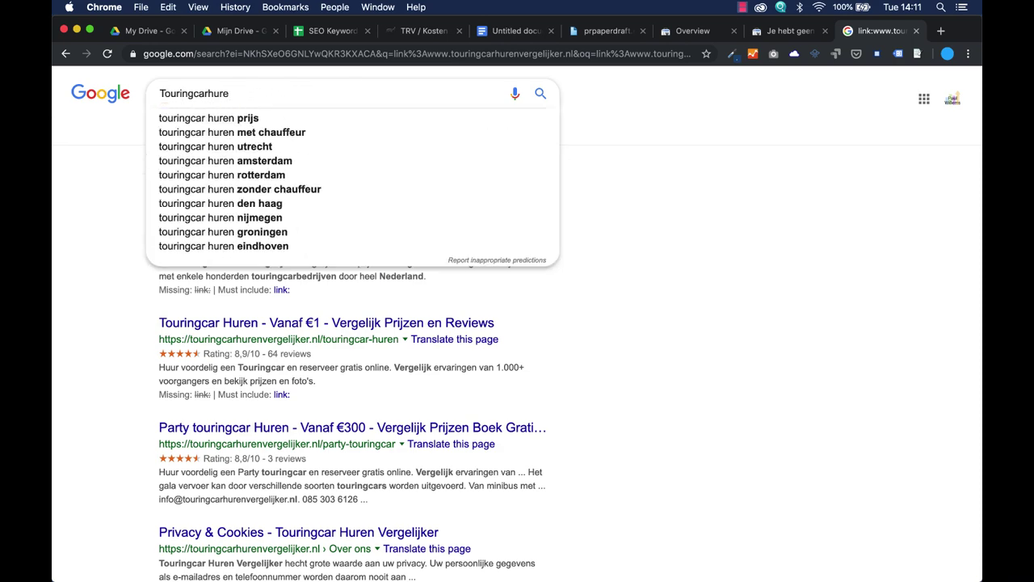
key("BackSpace")
key("BackSpace")
key("BackSpace")
key("BackSpace")
key("BackSpace")
key("BackSpace")
key("BackSpace")
key("BackSpace")
key("BackSpace")
key("BackSpace")
key("BackSpace")
key("BackSpace")
key("BackSpace")
key("BackSpace")
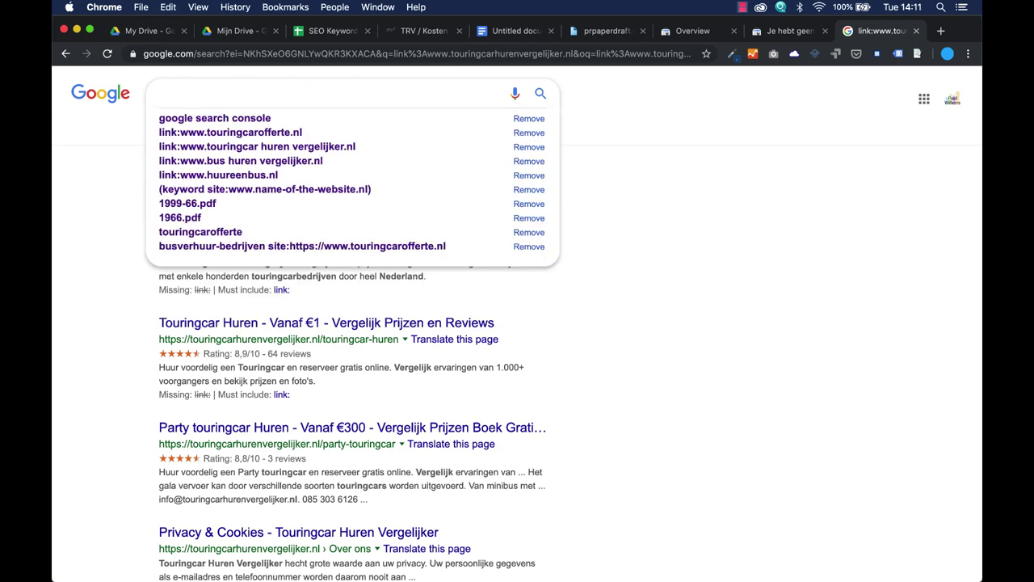
- Search Google for "touringcar offerte" and examine which sites rank on the first results page
type("touringcar off")
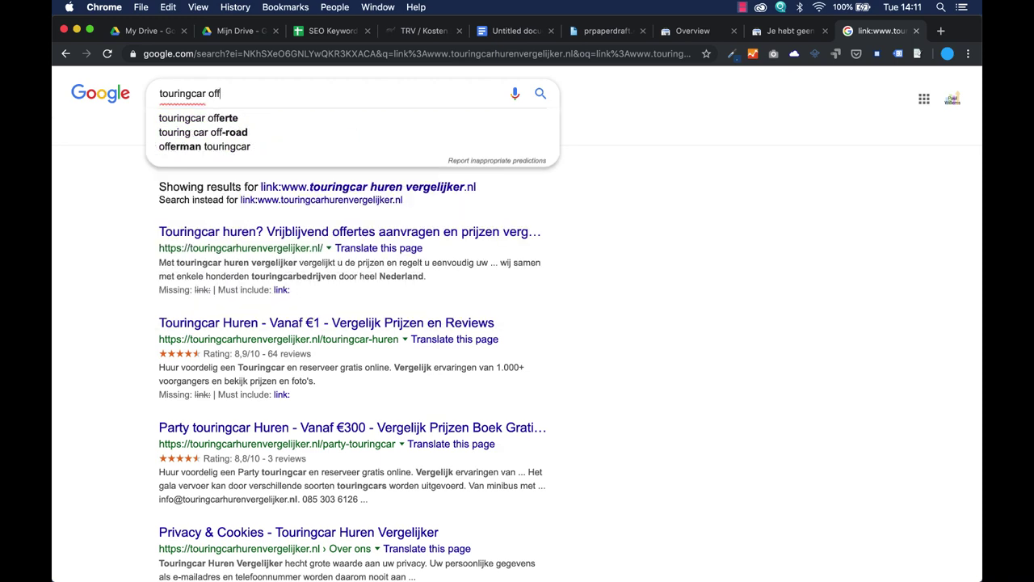
type("erte")
key("Return")
scroll(418, 271, "down", 1)
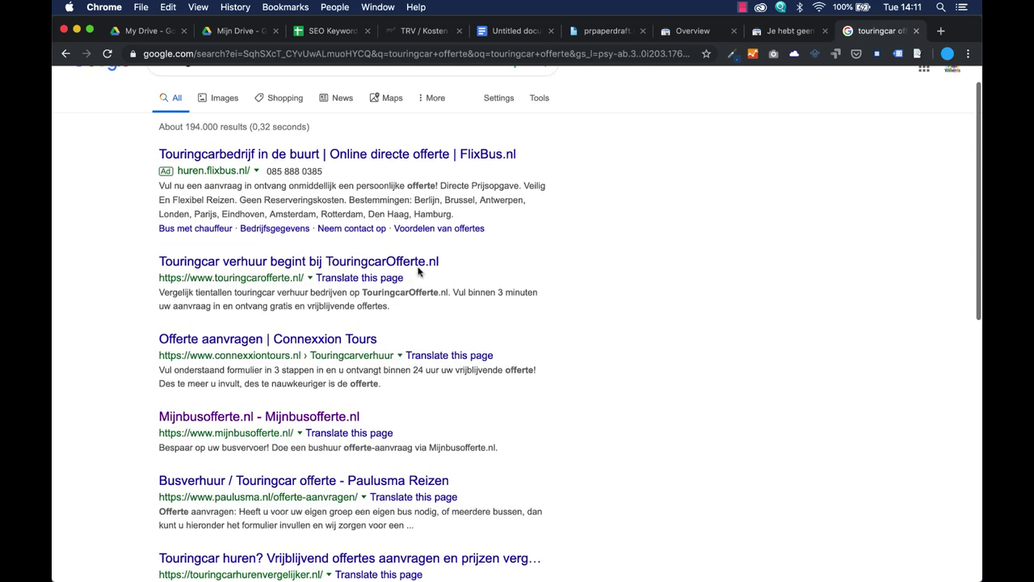
scroll(419, 272, "down", 6)
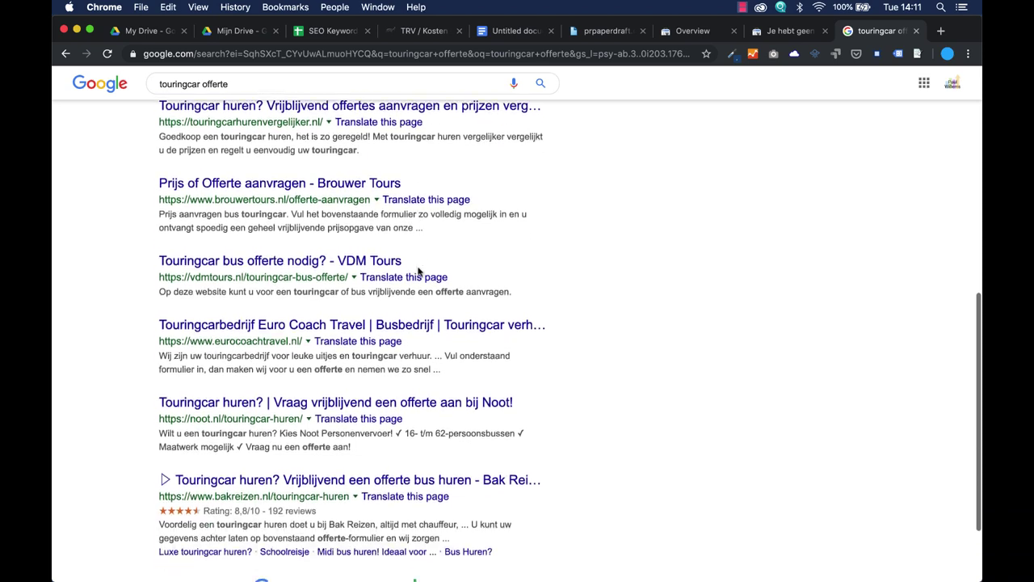
scroll(419, 272, "down", 2)
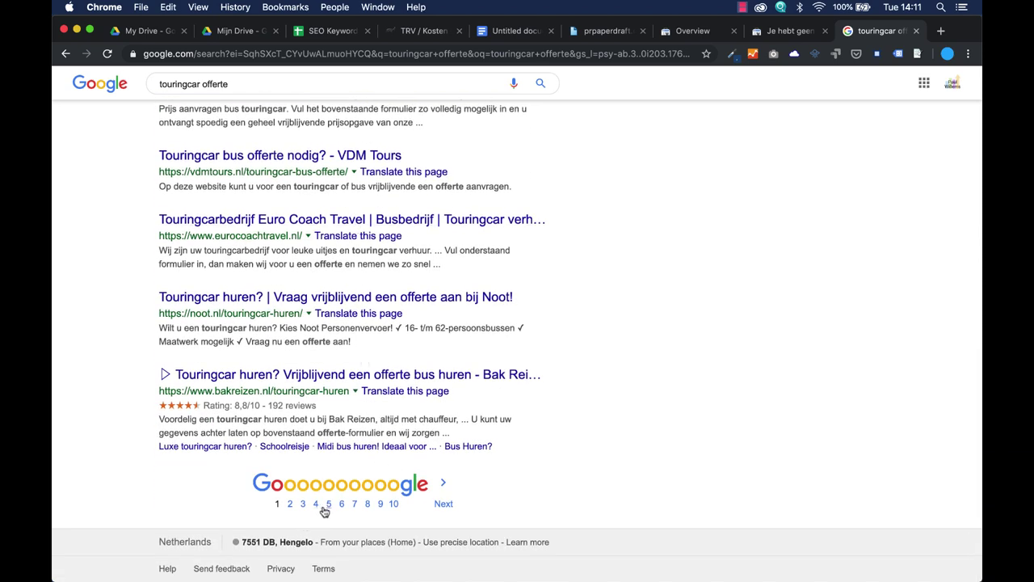
scroll(438, 266, "up", 9)
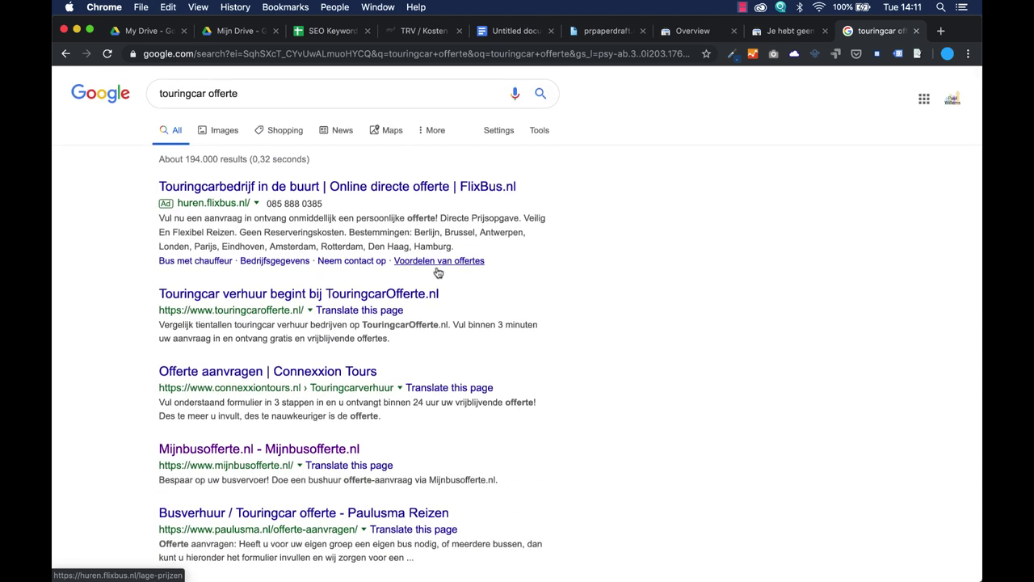
- Score the first link partner 0 for question 2 on Google ranking and 3 for question 3 on sector authority
left_click(324, 32)
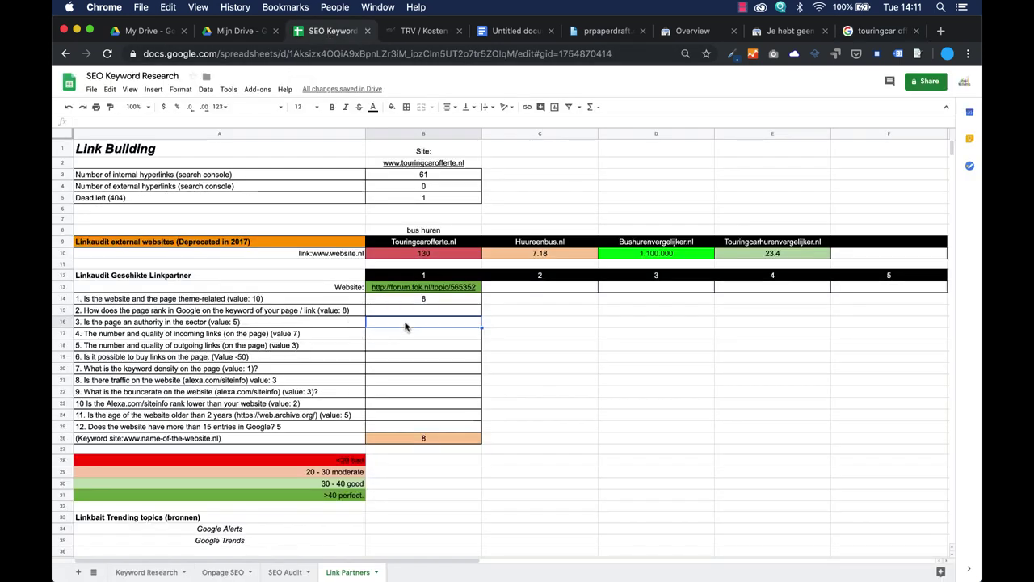
type("0")
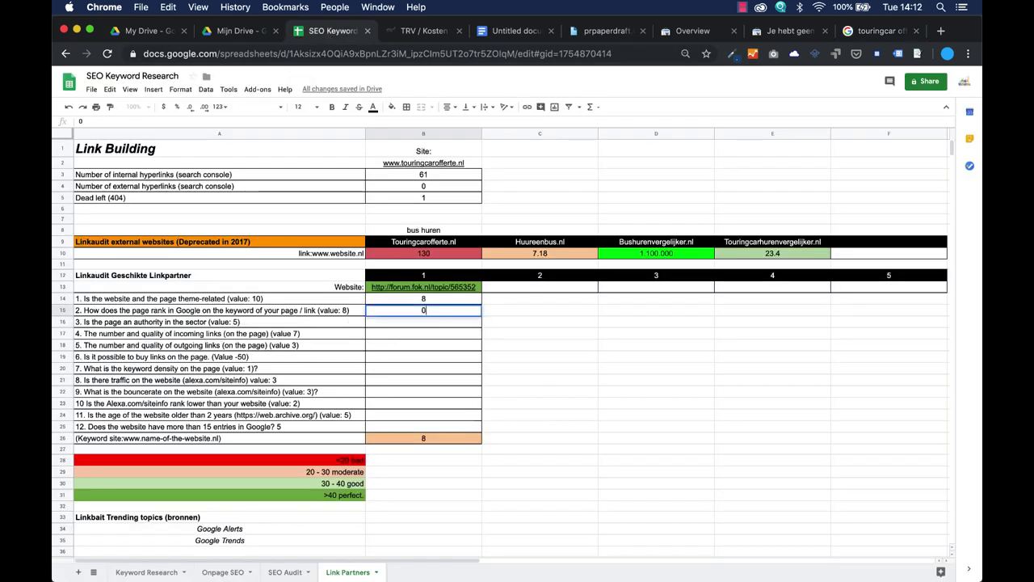
left_click(195, 323)
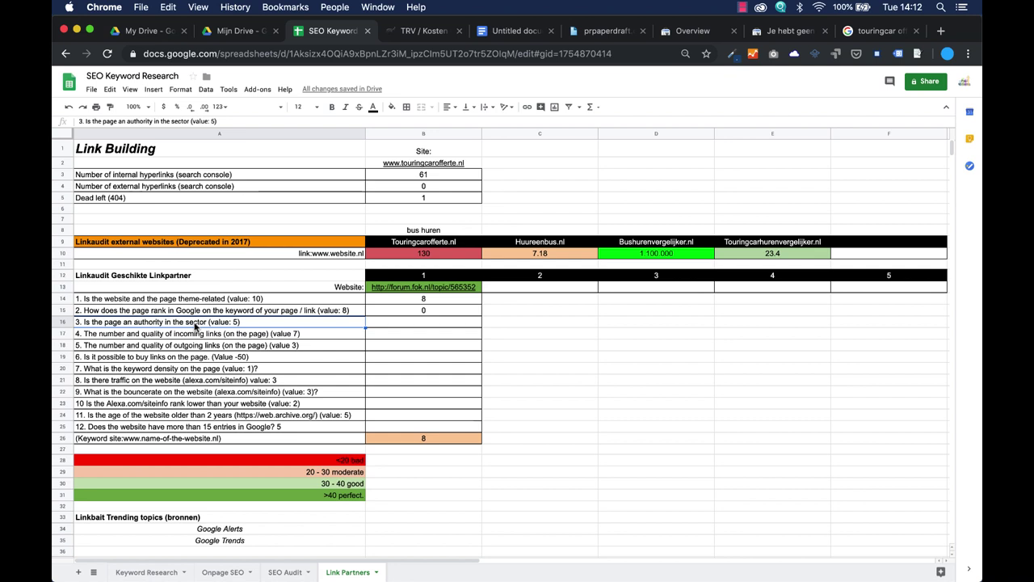
left_click(429, 328)
type("3")
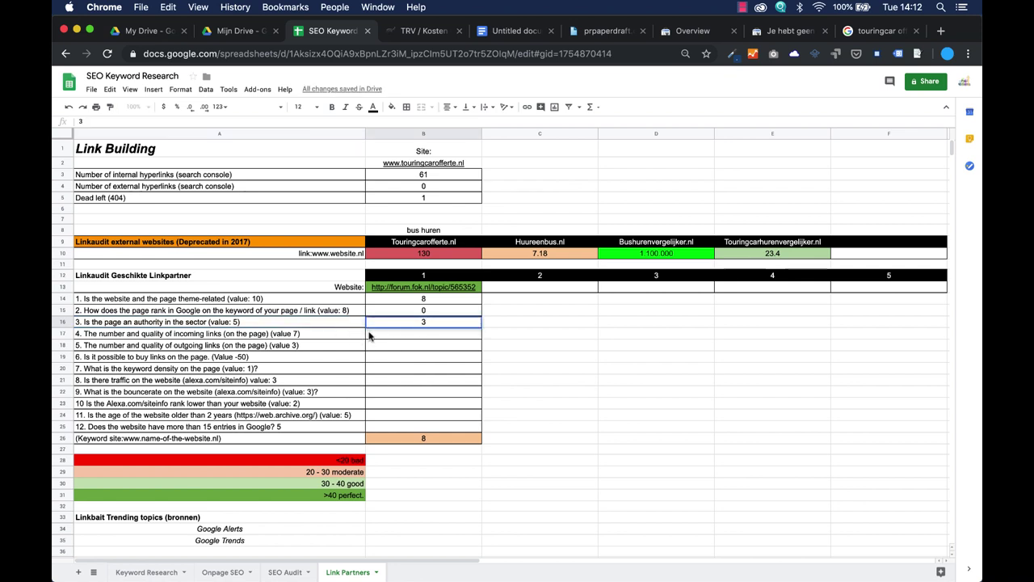
- Score the first link partner 7 for question 4 on incoming links and 3 for question 5 on outgoing links
left_click(380, 337)
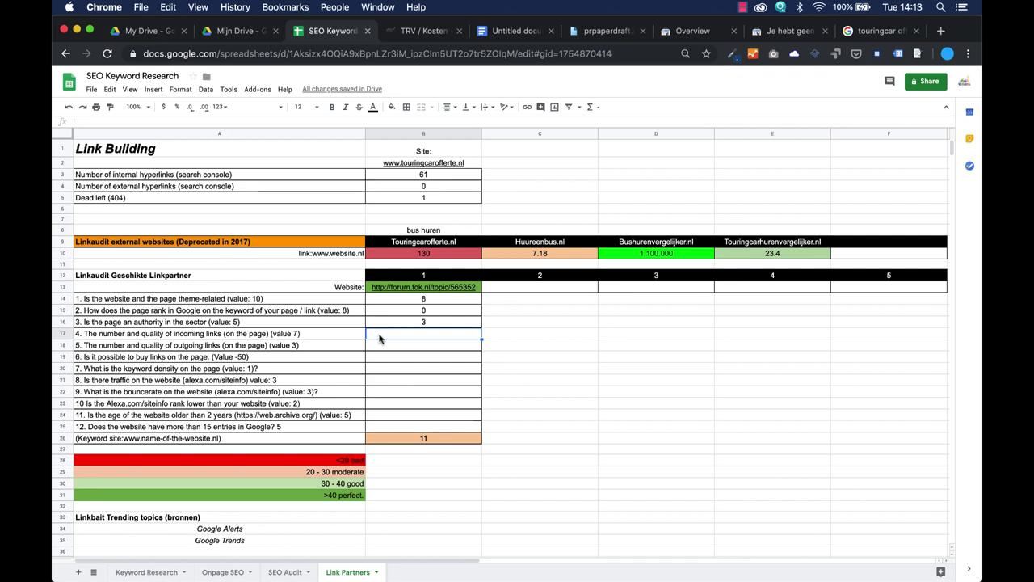
type("7")
key("Return")
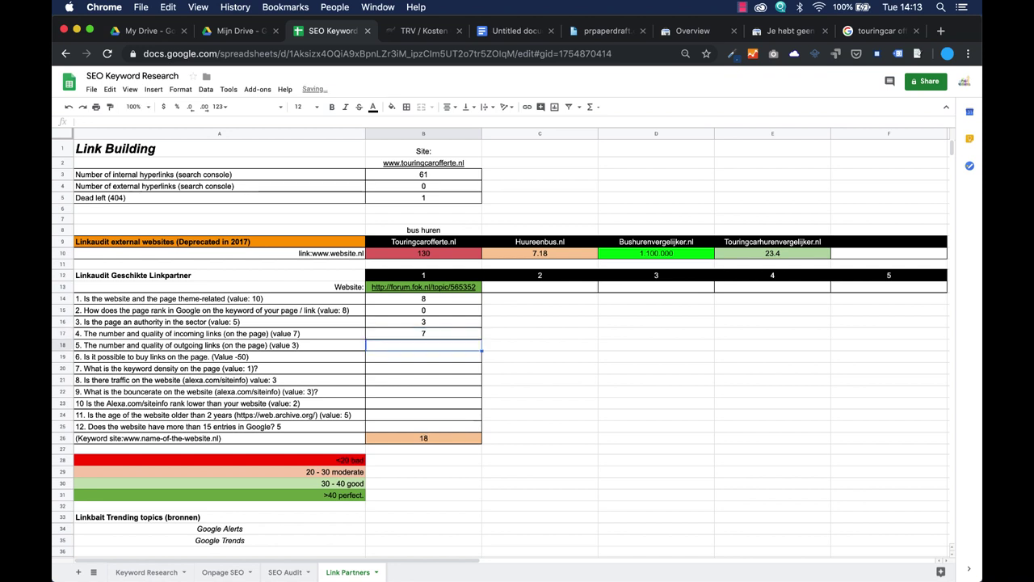
type("3")
key("Return")
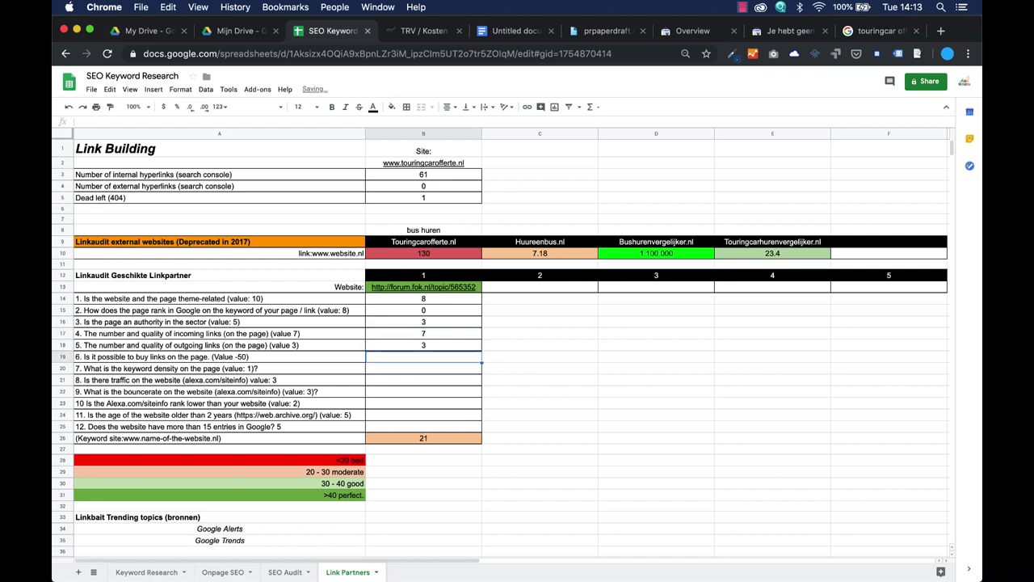
- Check the forum topic for signs of purchasable links and score question 6 as 0 for the first link partner
left_click(428, 31)
scroll(933, 319, "up", 15)
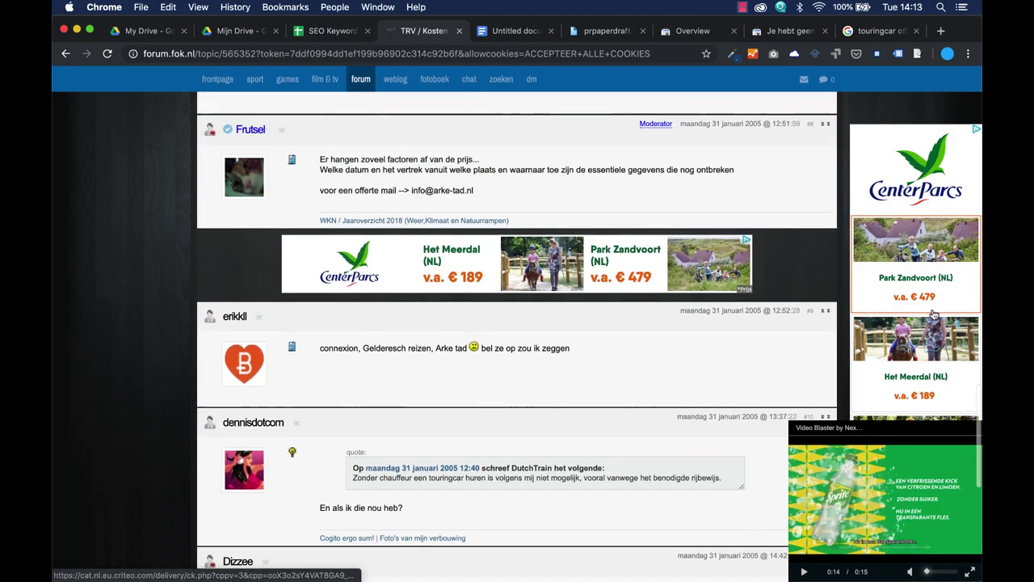
scroll(933, 315, "up", 3)
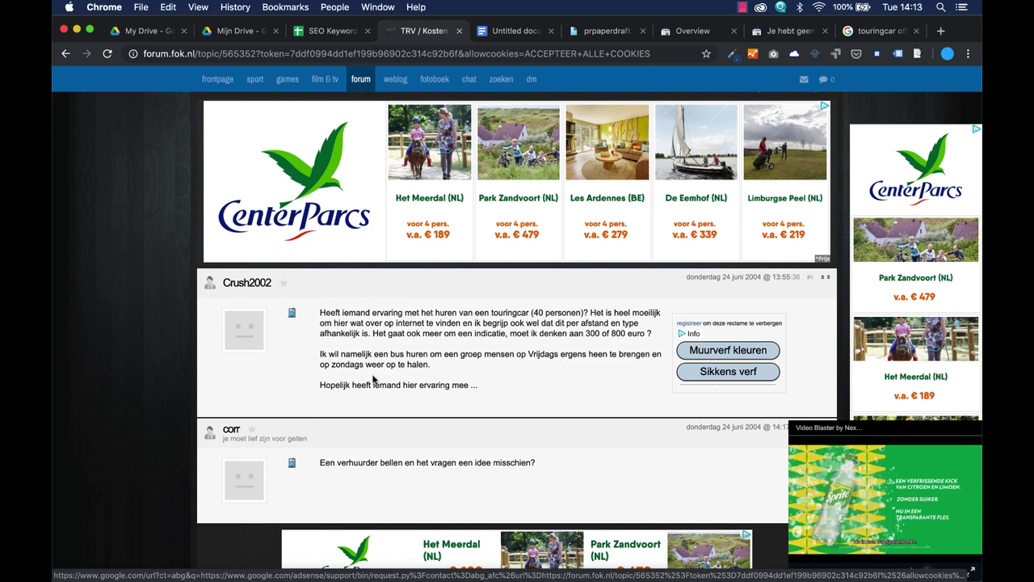
scroll(374, 380, "up", 1)
scroll(374, 380, "up", 4)
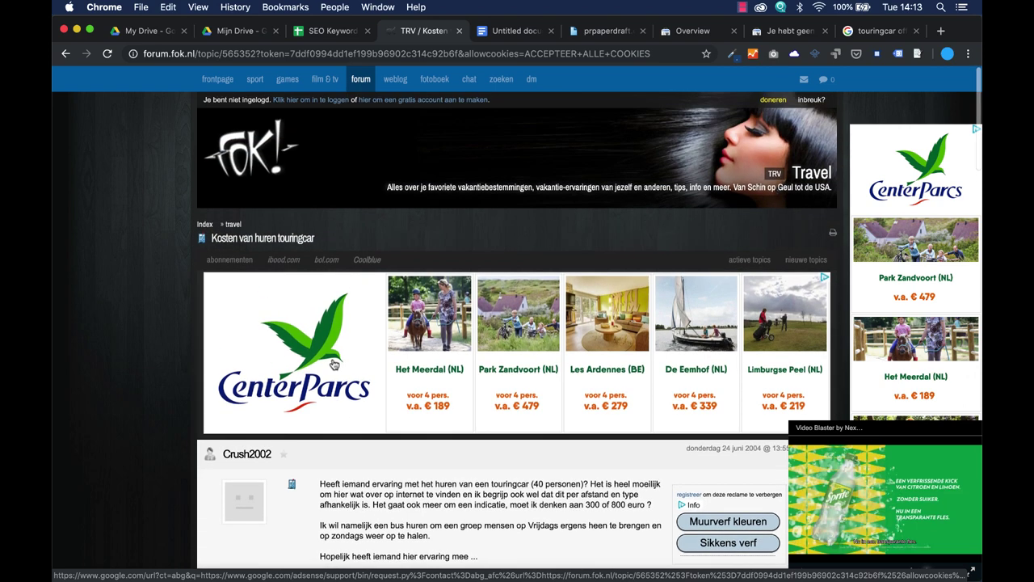
left_click(329, 31)
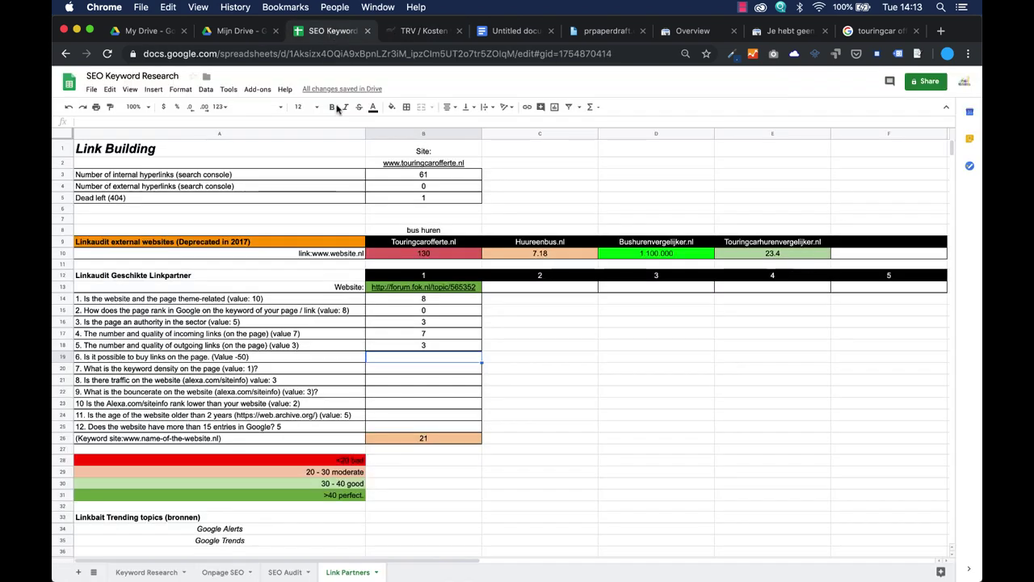
type("0")
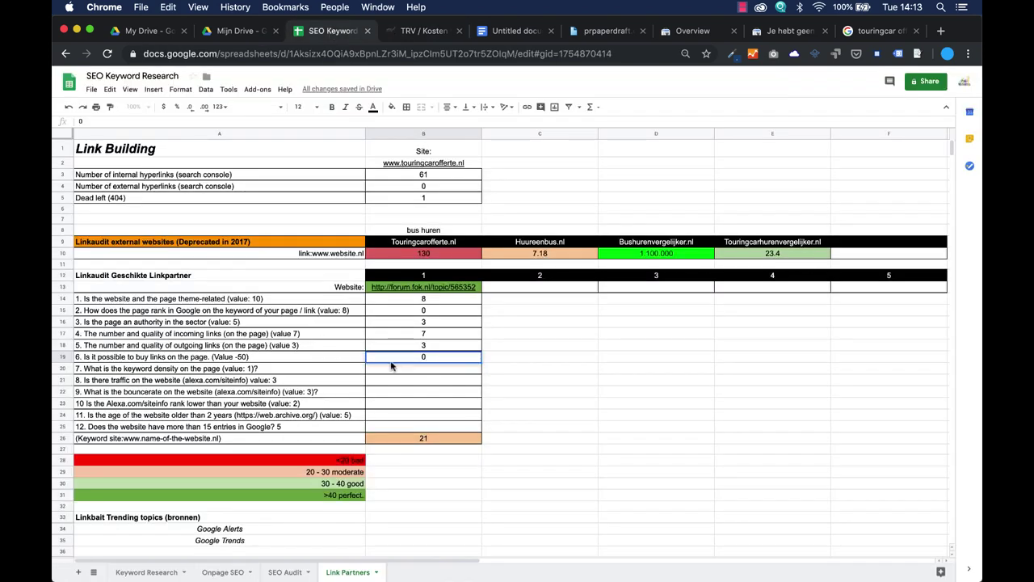
left_click(410, 373)
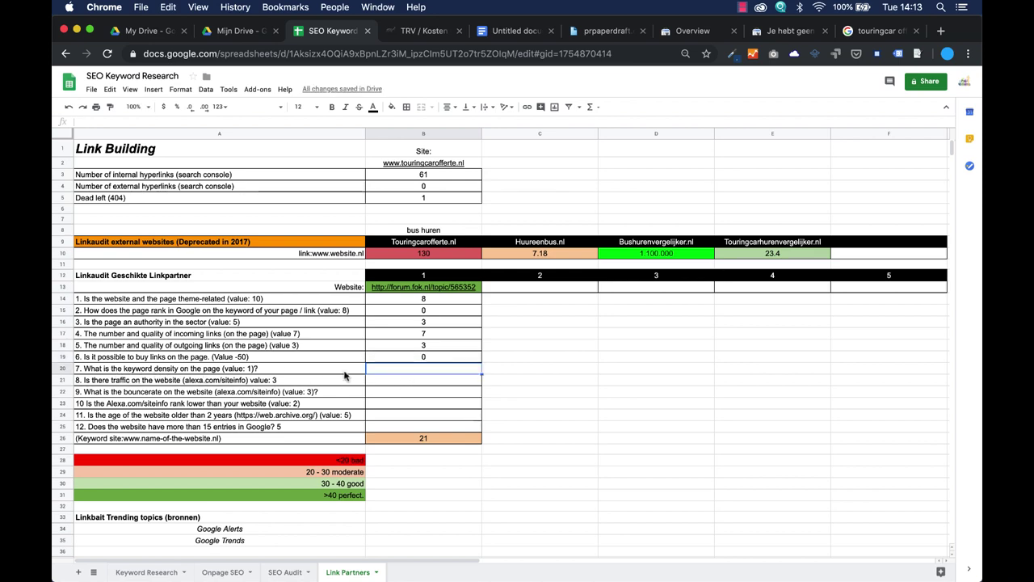
- Review the forum topic's posts for use of the keyword and score question 7, keyword density, as 0 for the first link partner
left_click(432, 34)
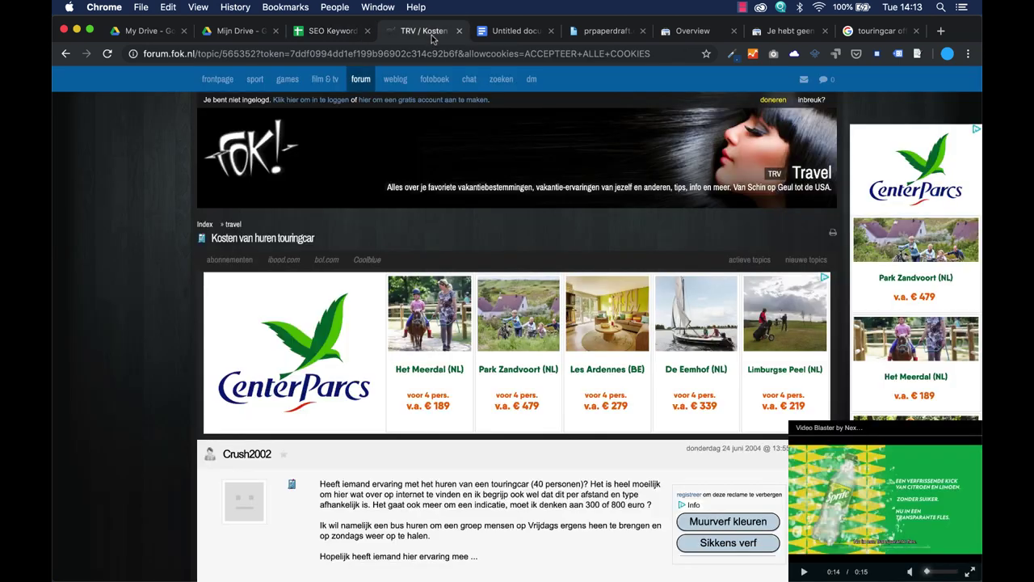
scroll(457, 389, "down", 10)
scroll(457, 389, "down", 4)
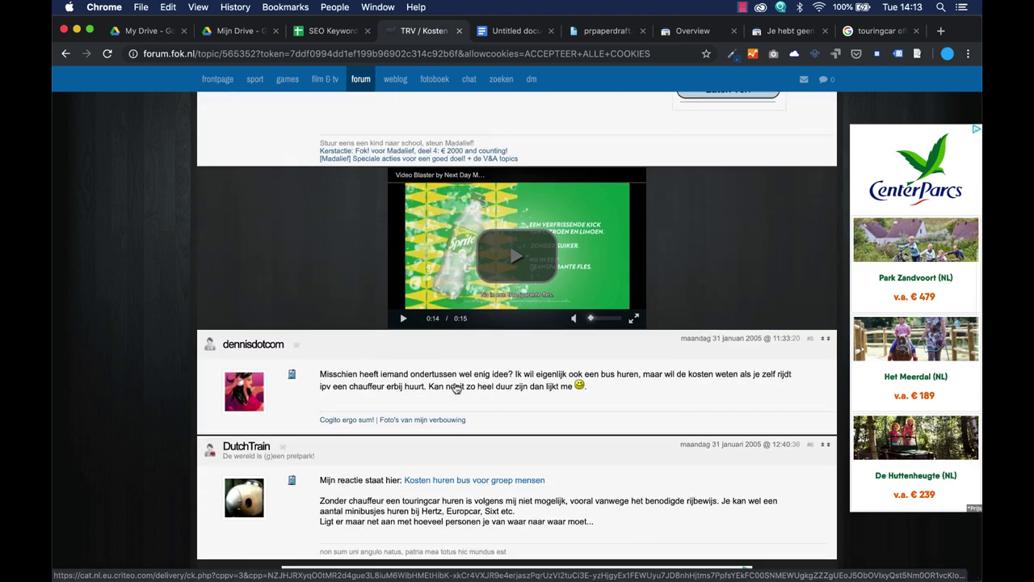
scroll(457, 388, "down", 1)
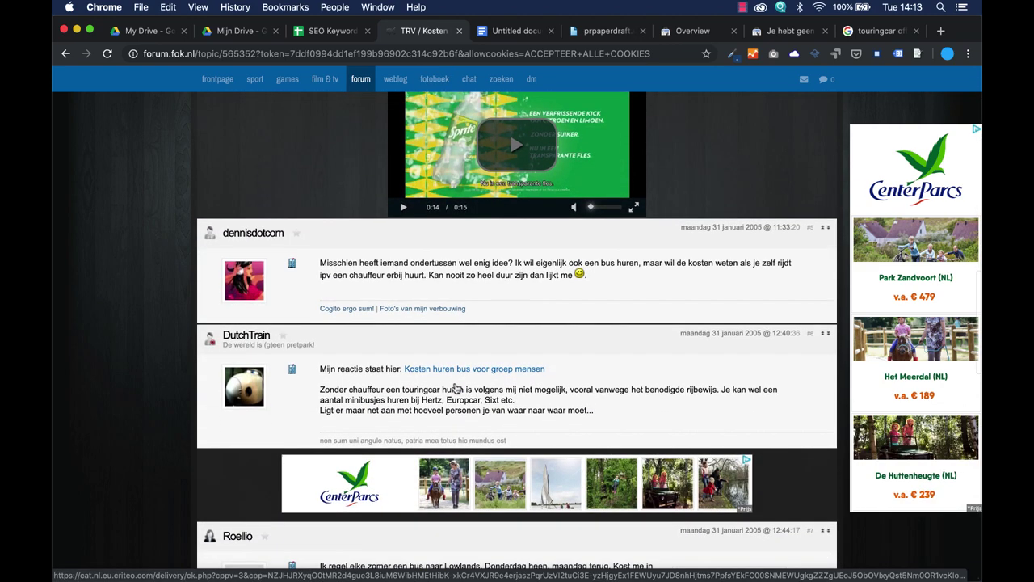
left_click_drag(403, 390, 463, 390)
scroll(463, 392, "down", 12)
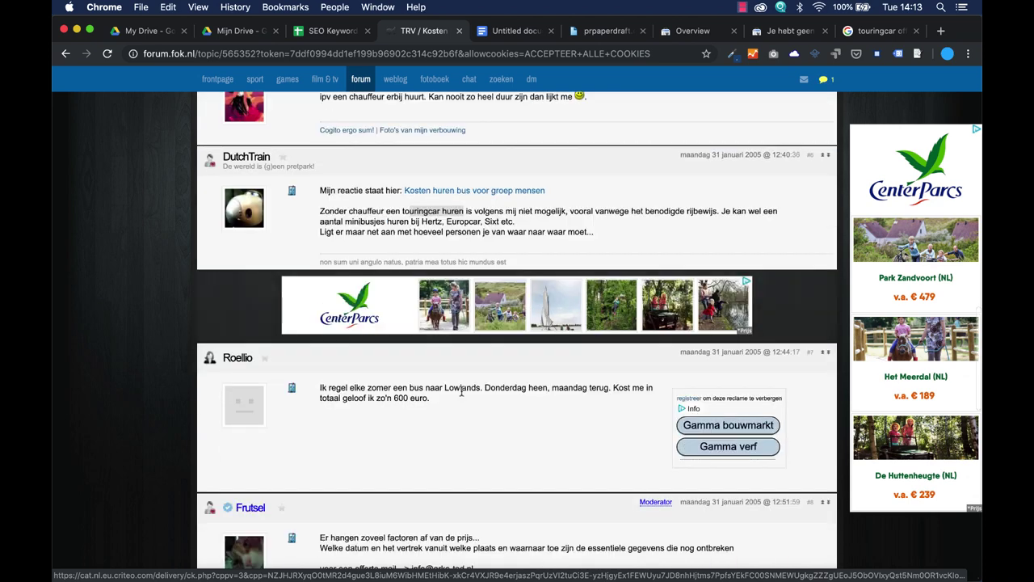
scroll(462, 394, "down", 6)
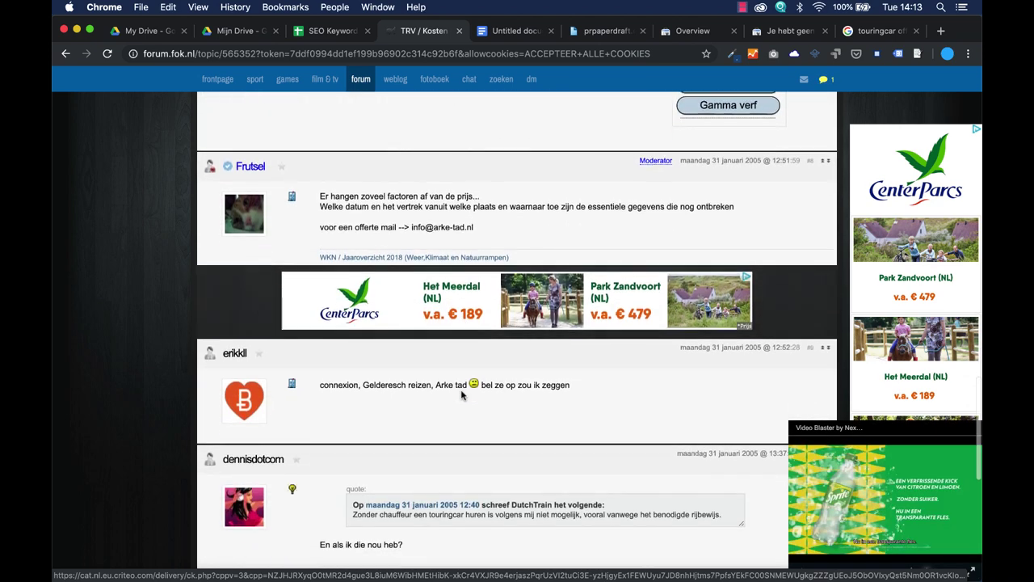
scroll(461, 395, "down", 7)
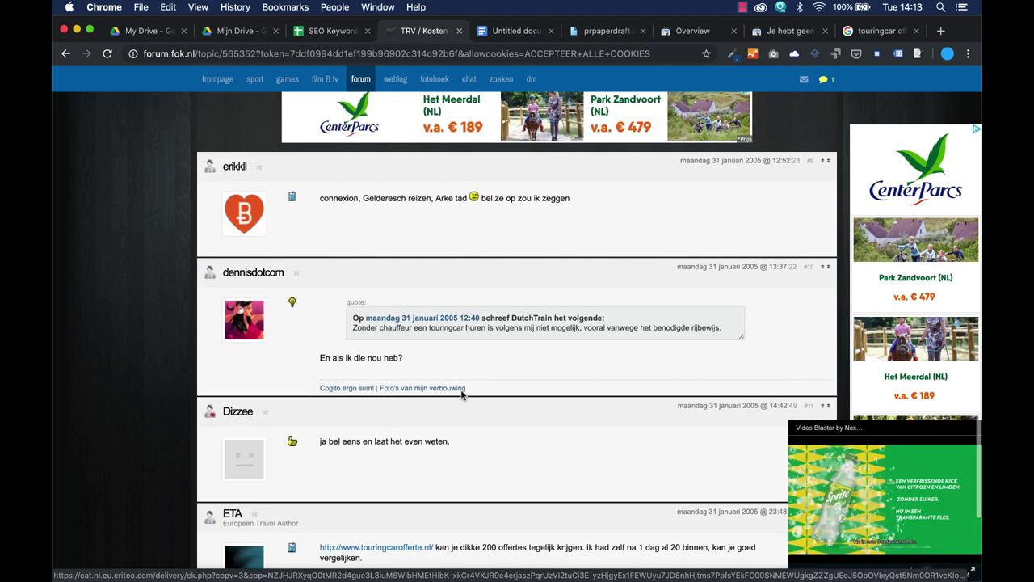
scroll(462, 392, "up", 20)
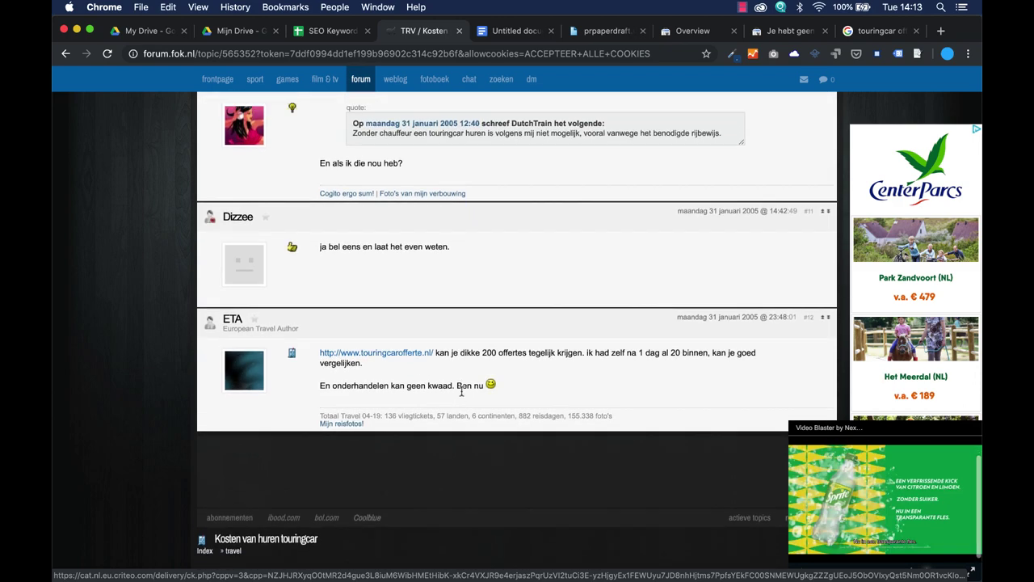
scroll(462, 395, "up", 4)
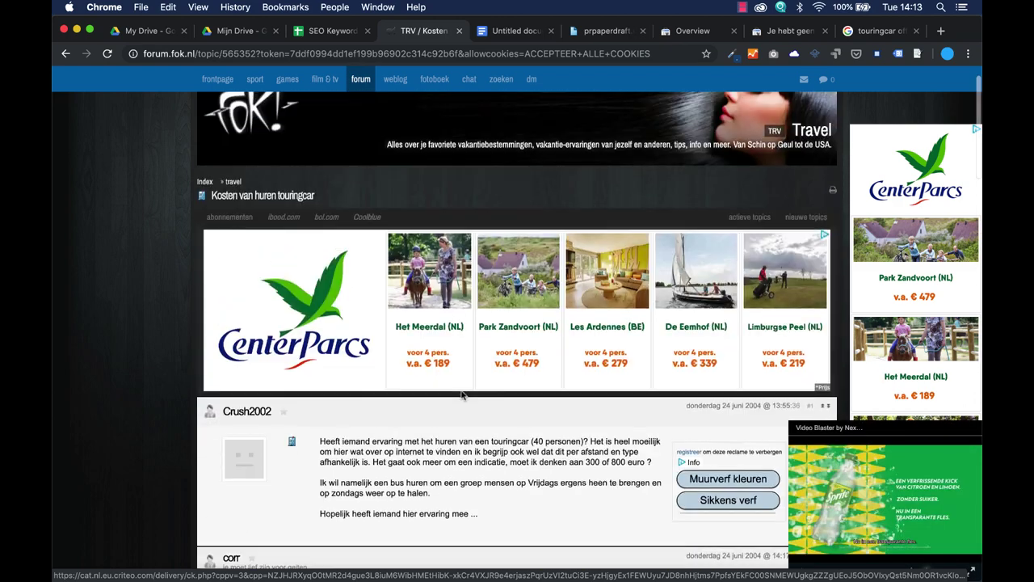
scroll(461, 395, "down", 3)
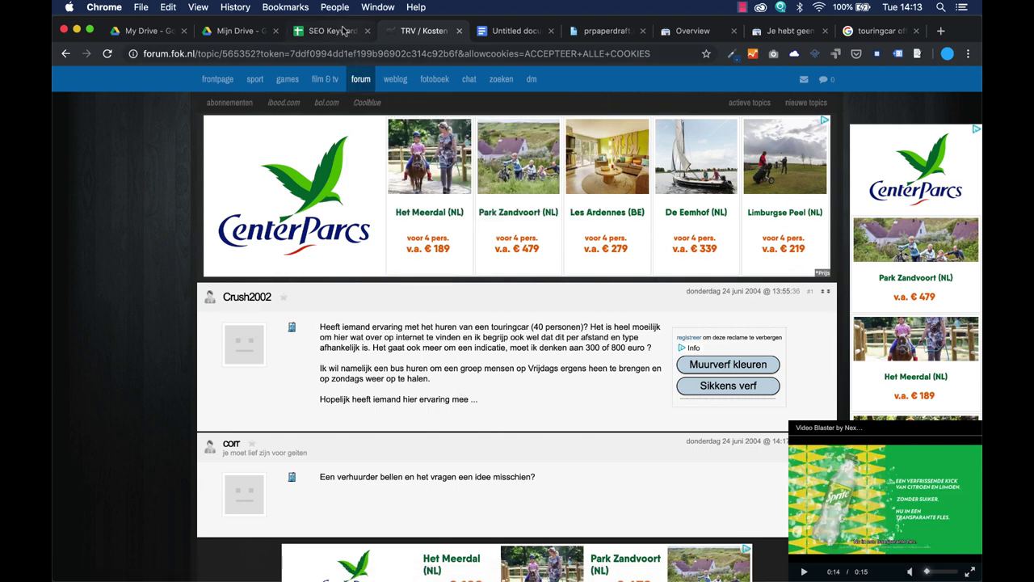
key("ctrl+shift+Tab")
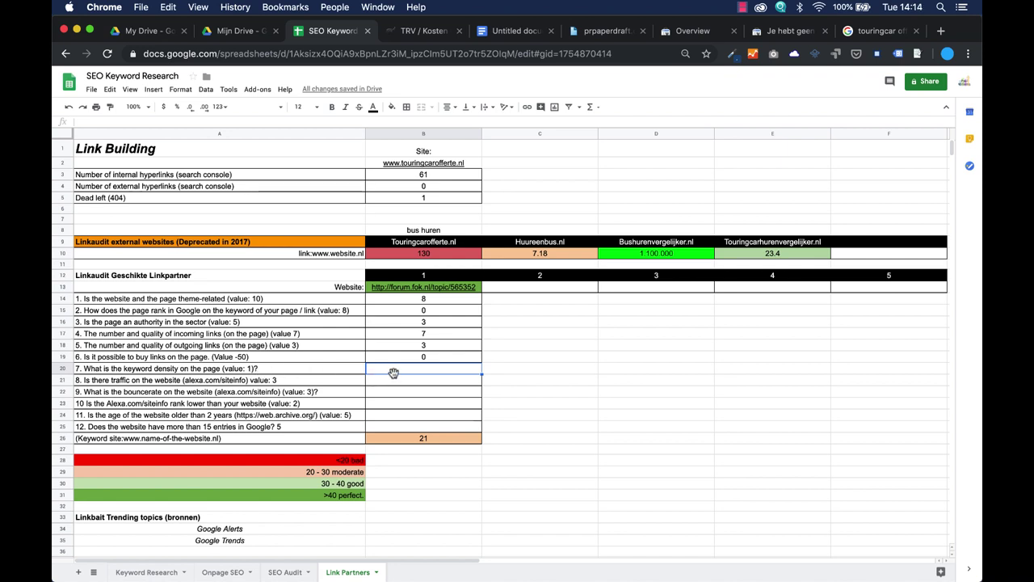
type("0")
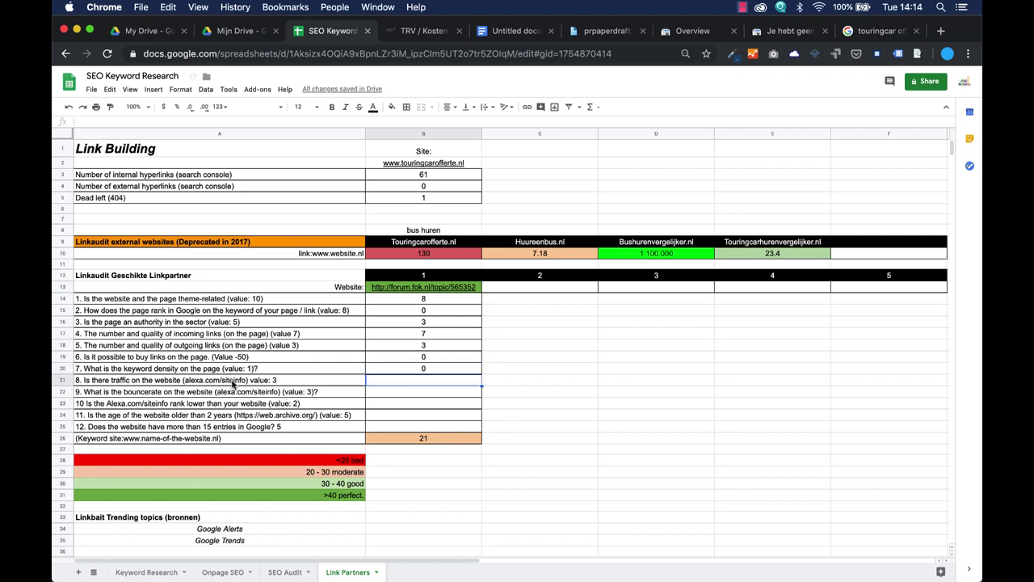
- Copy the alexa.com/siteinfo address from question 8 and open it in place of the Google results
left_click(224, 380)
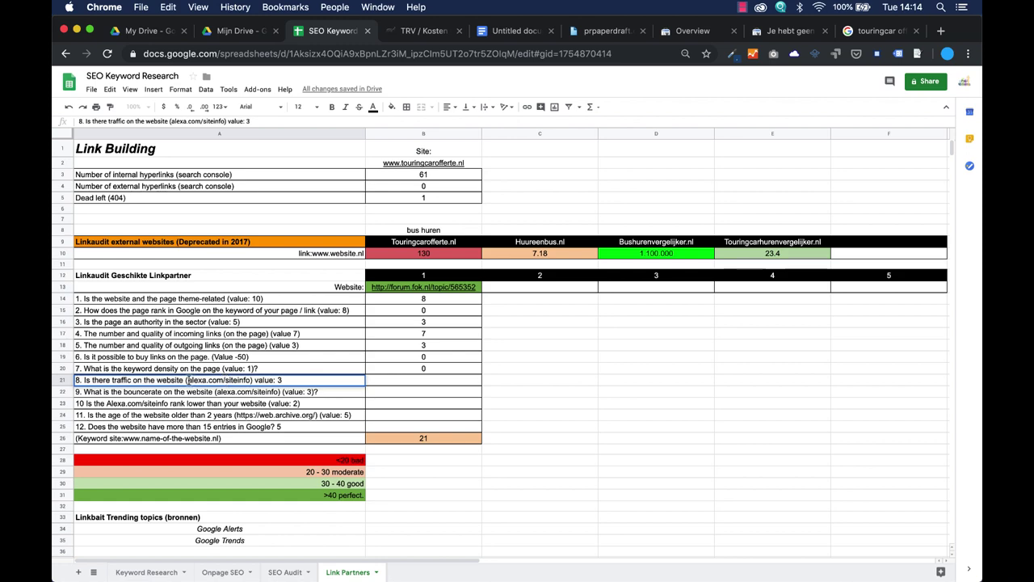
left_click_drag(195, 380, 251, 380)
key("super+c")
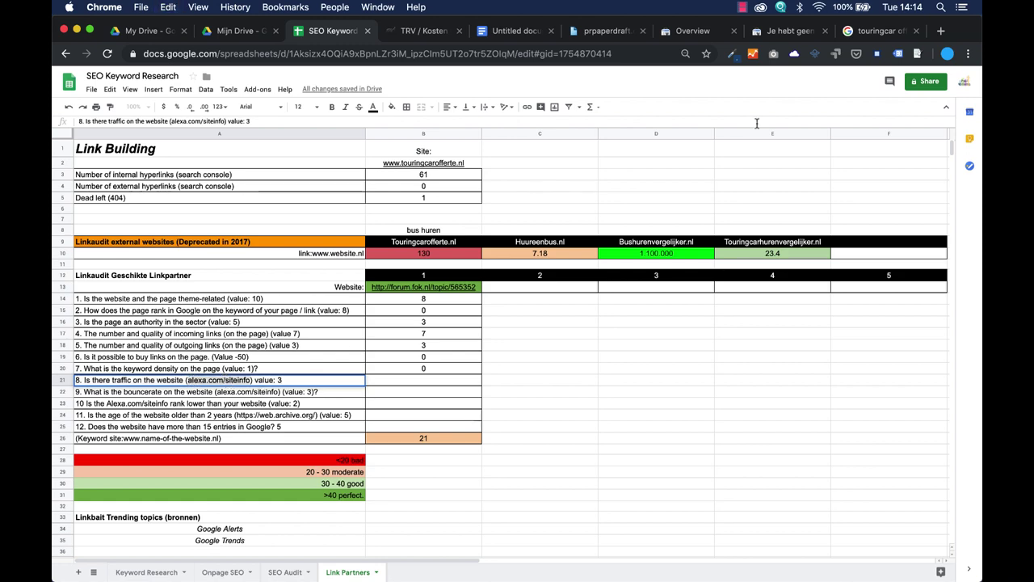
left_click(883, 31)
left_click(501, 50)
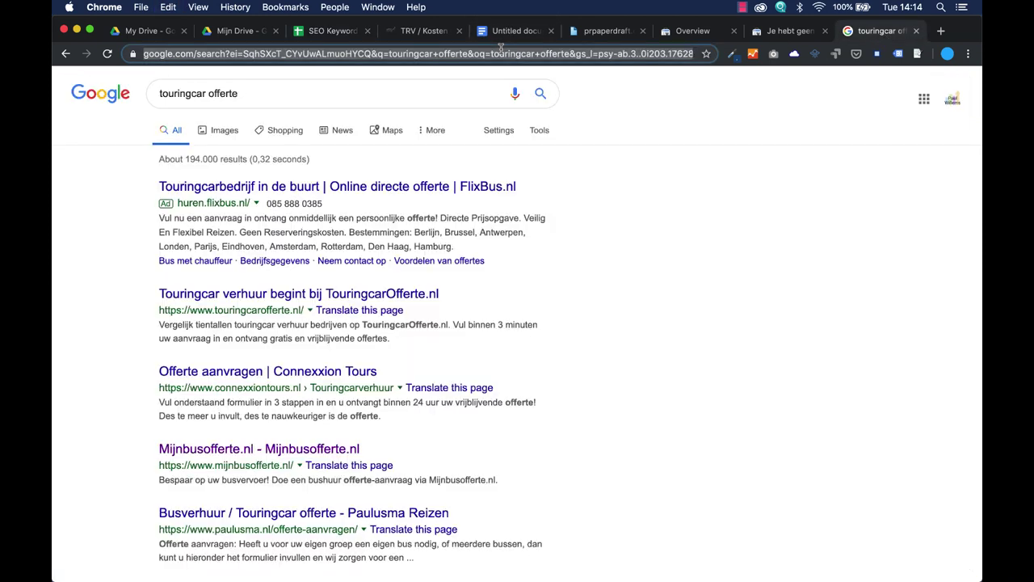
key("super+v")
key("Return")
left_click(424, 31)
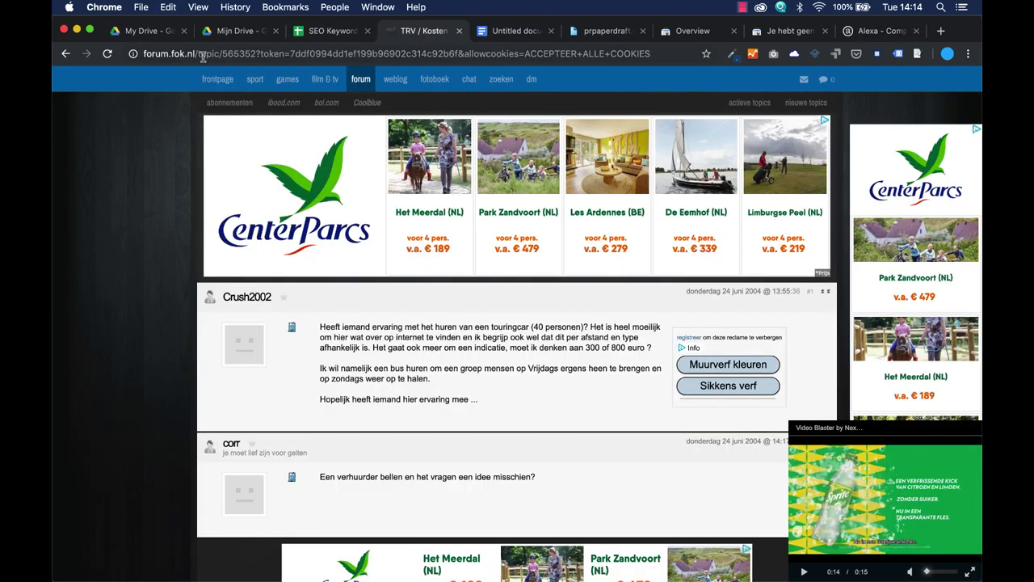
left_click_drag(194, 53, 132, 61)
key("super+c")
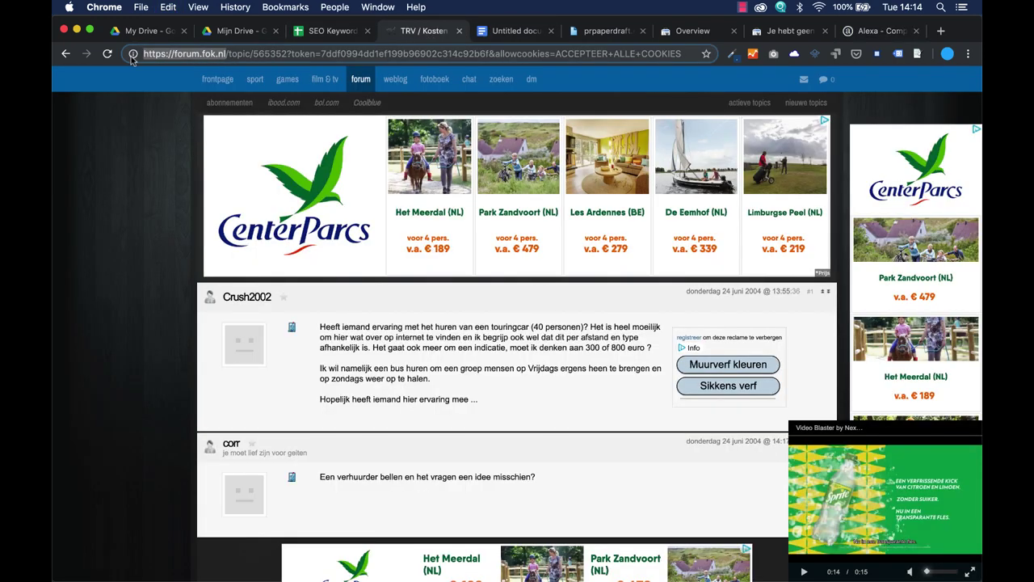
left_click(845, 32)
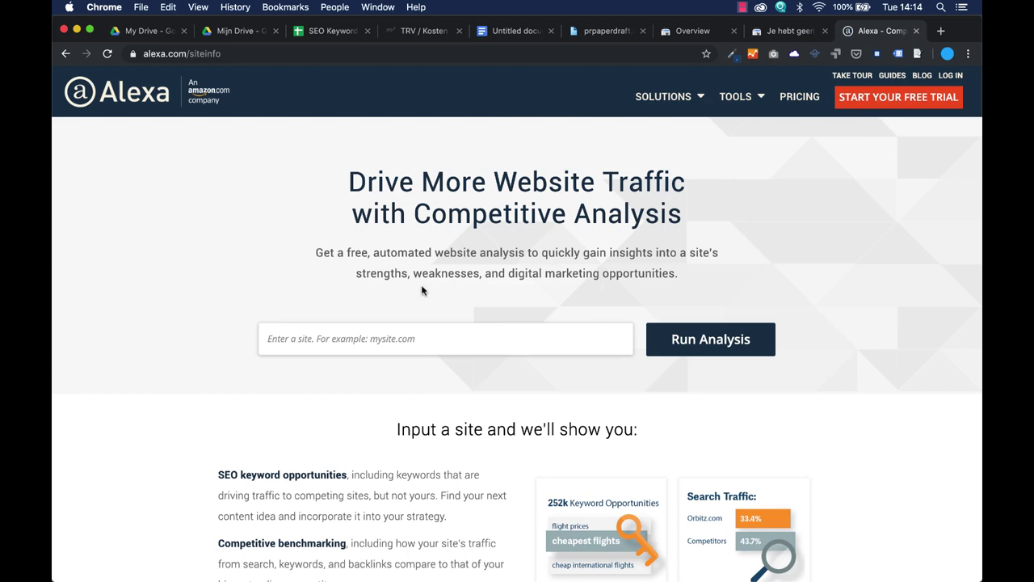
left_click(402, 339)
key("super+v")
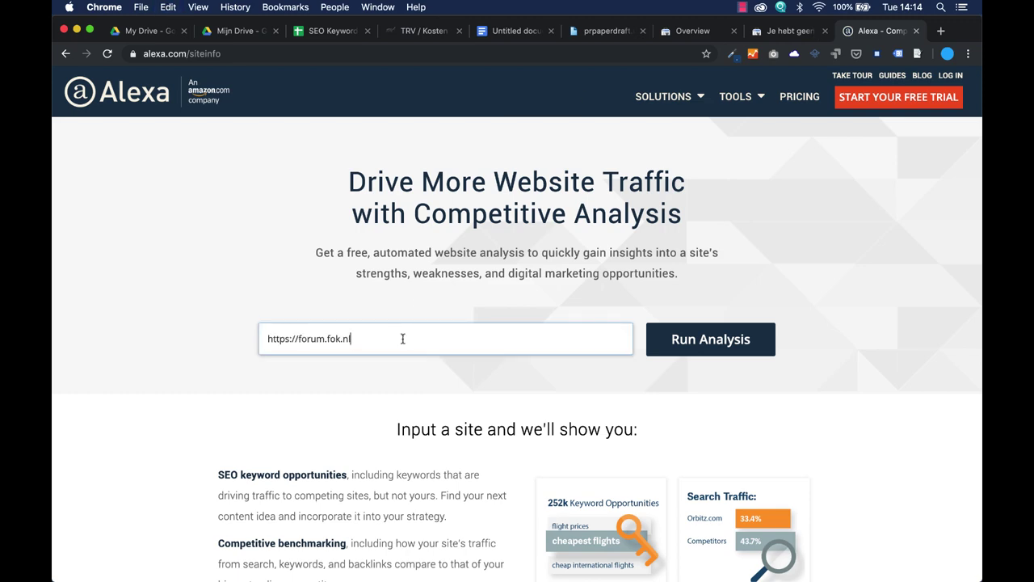
key("Return")
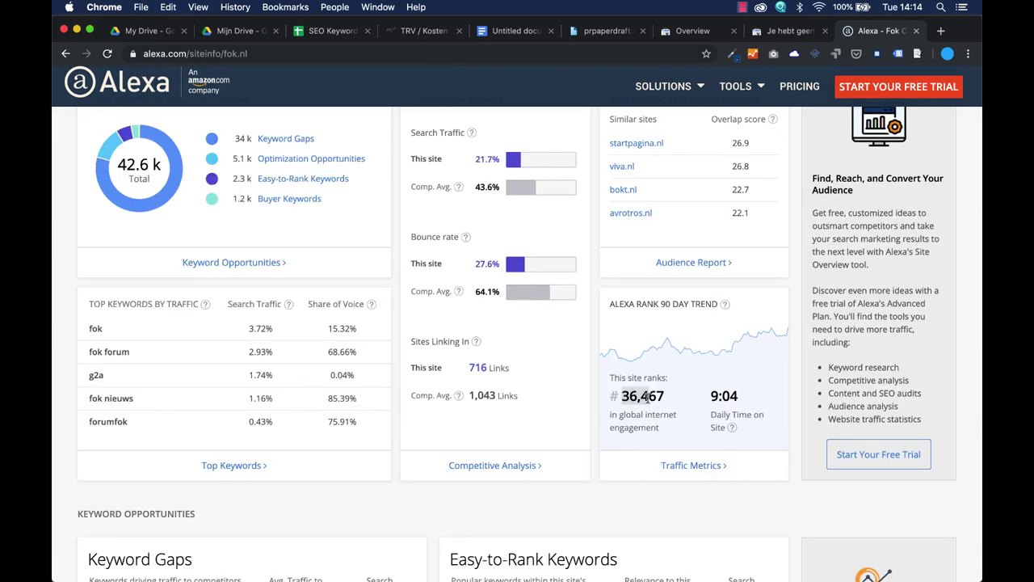
- Check the forum's global Alexa rank and score question 8, website traffic, as 2 for the first link partner
left_click_drag(648, 396, 668, 402)
left_click(326, 30)
left_click(401, 385)
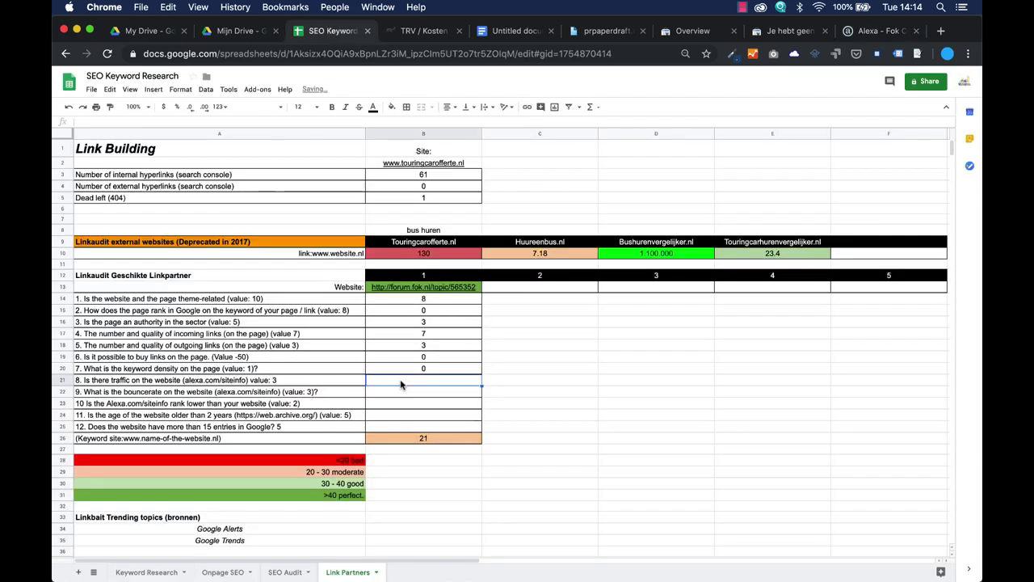
type("2")
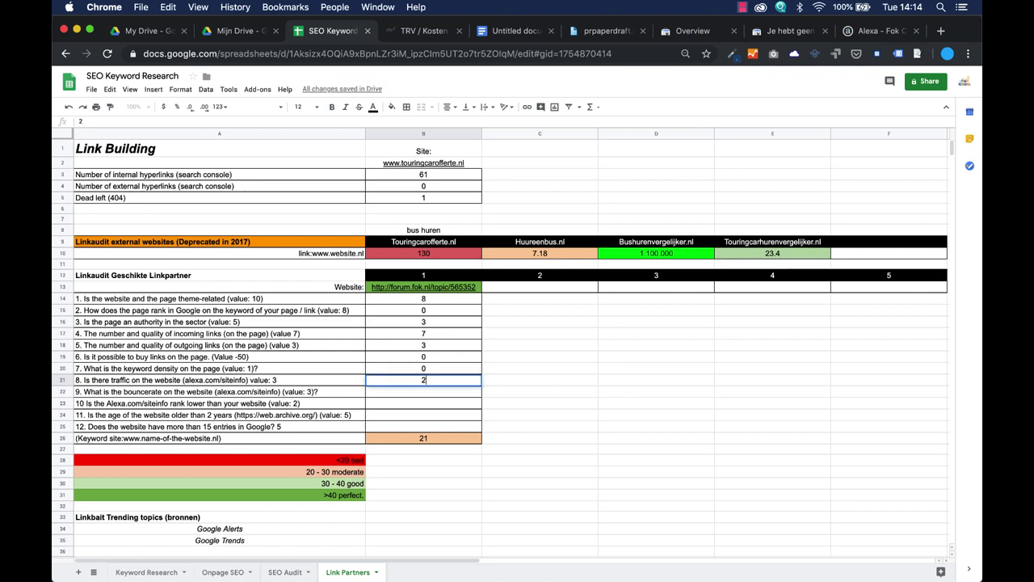
key("Return")
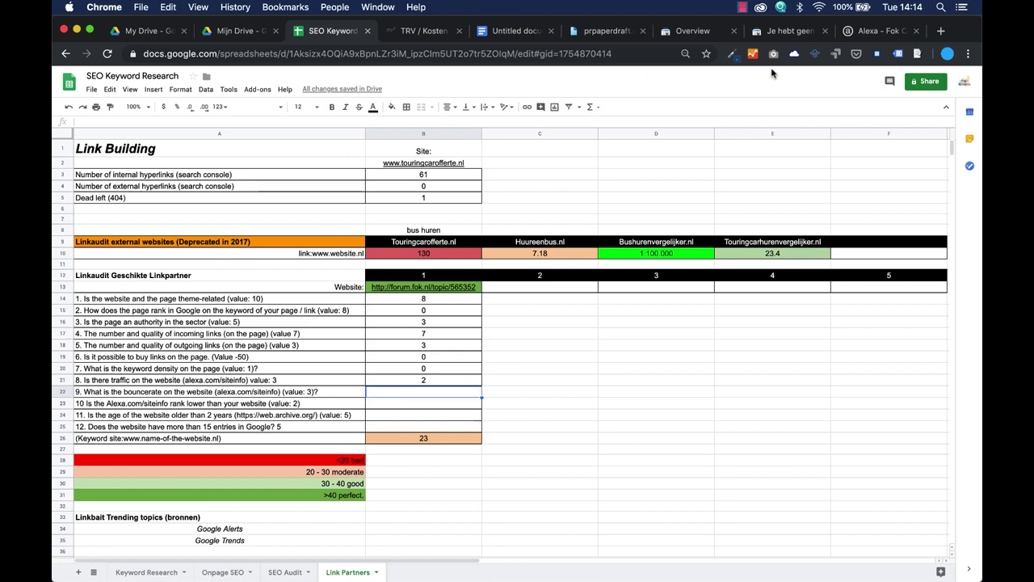
- Find "bounce" on the forum's Alexa page to check its bounce rate, and score question 9 as 3 for the first link partner
left_click(879, 31)
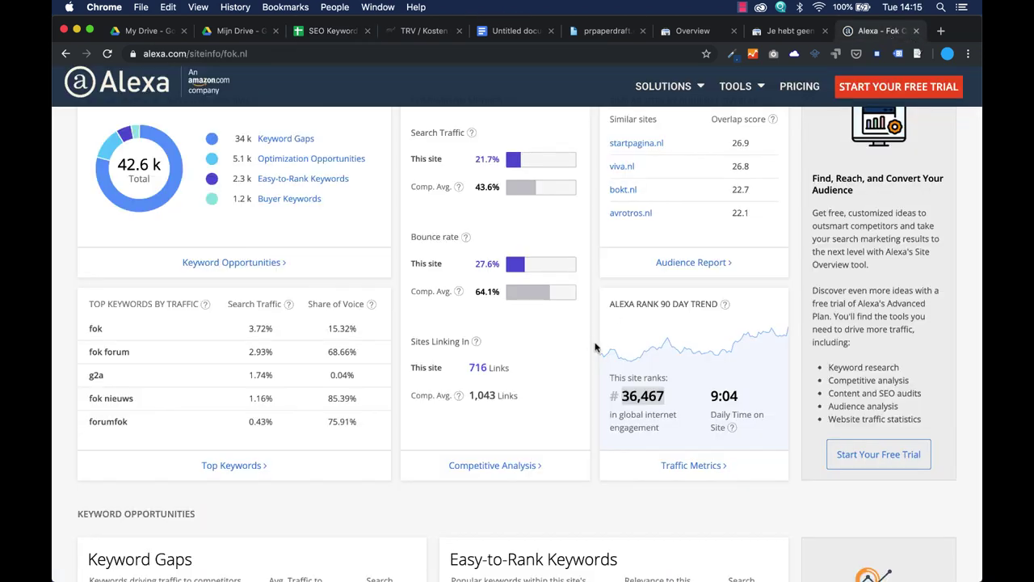
left_click(655, 571)
key("cmd+f")
type("bounc")
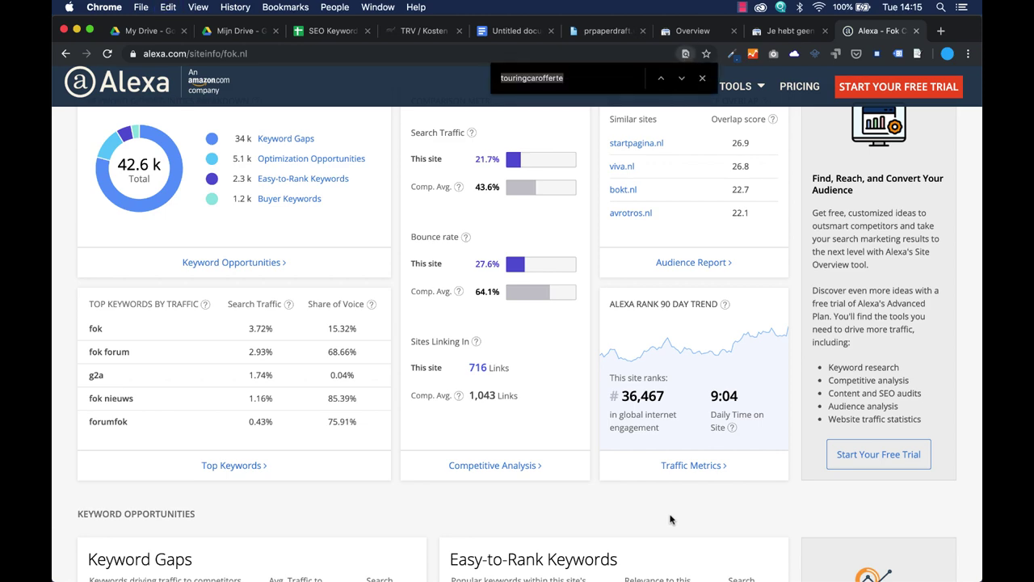
key("Return")
type("e")
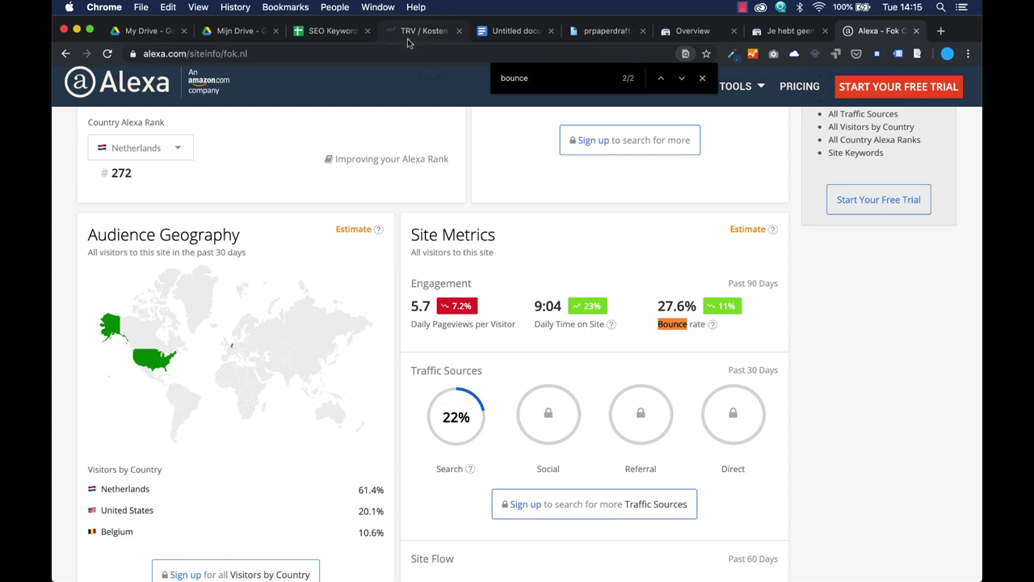
left_click(327, 30)
type("3")
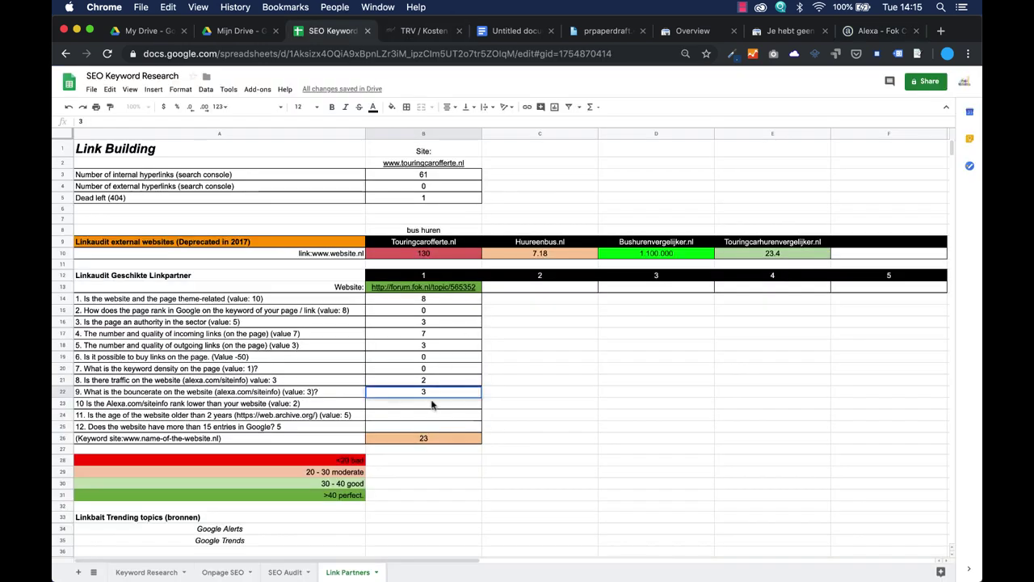
- Score question 10, Alexa rank compared with the own website, as 2 for the first link partner
left_click(433, 404)
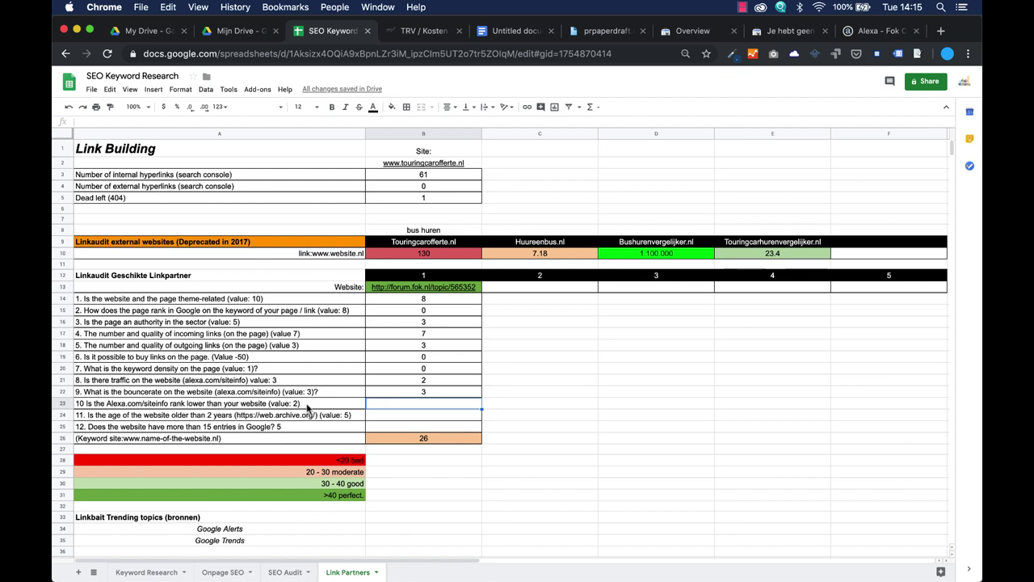
type("2")
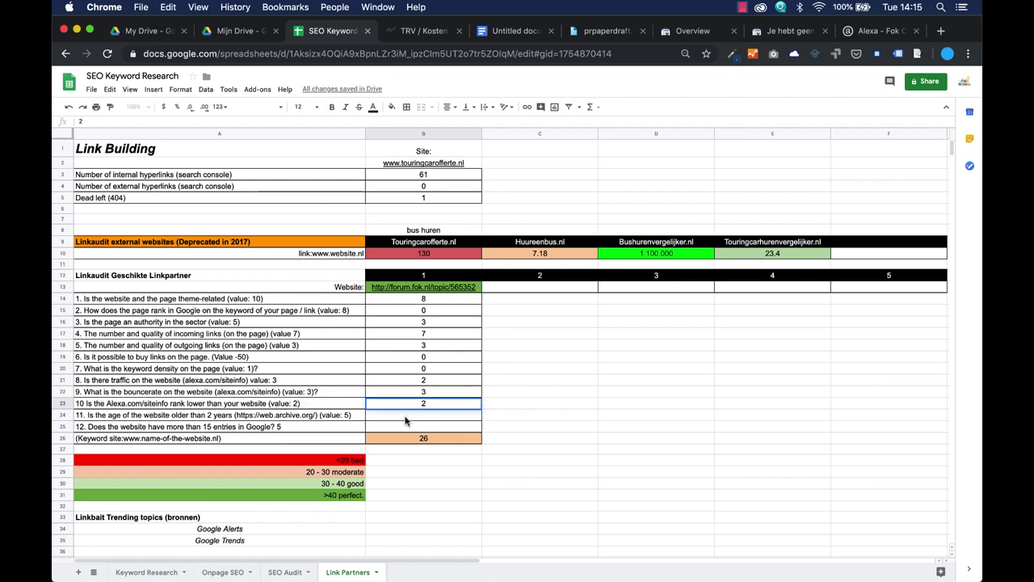
left_click(406, 419)
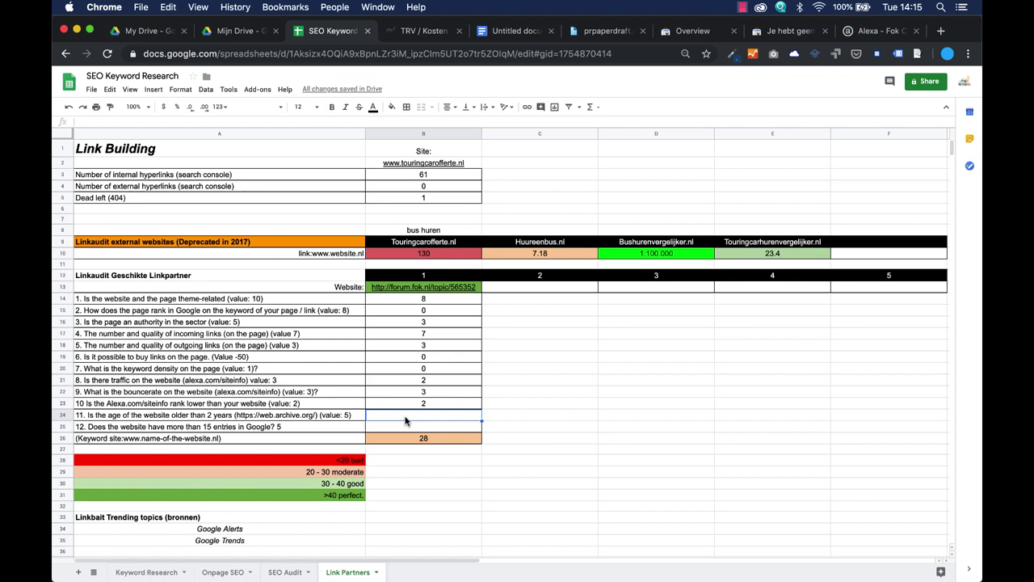
left_click(248, 416)
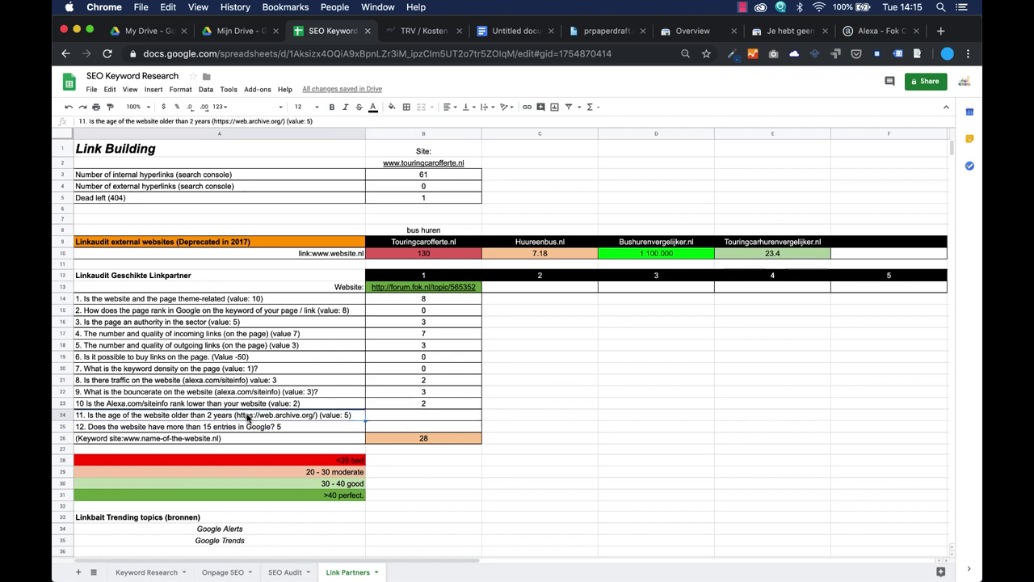
double_click(240, 416)
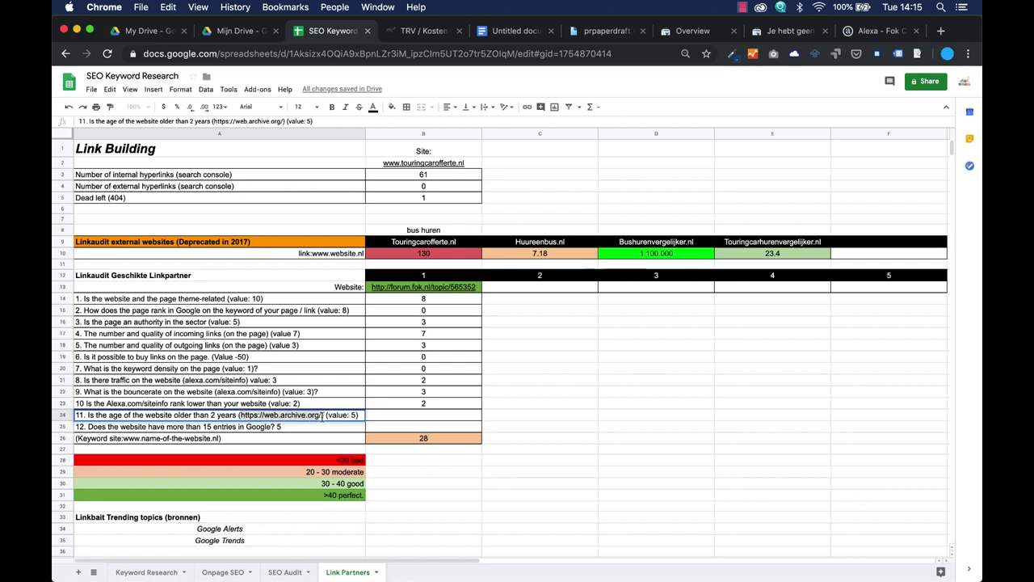
left_click(781, 32)
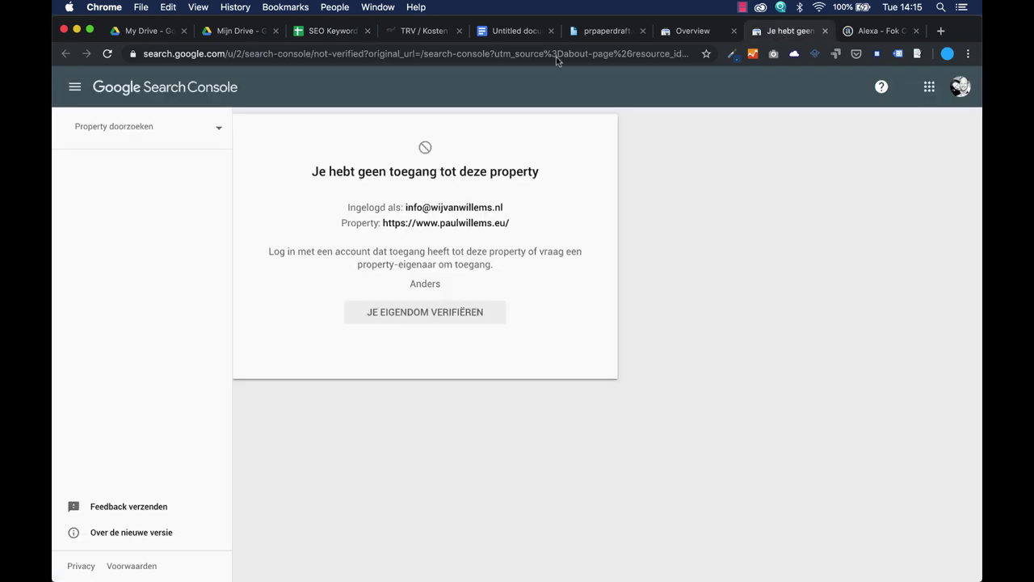
left_click(476, 55)
type("https://web.archive.org")
key("Return")
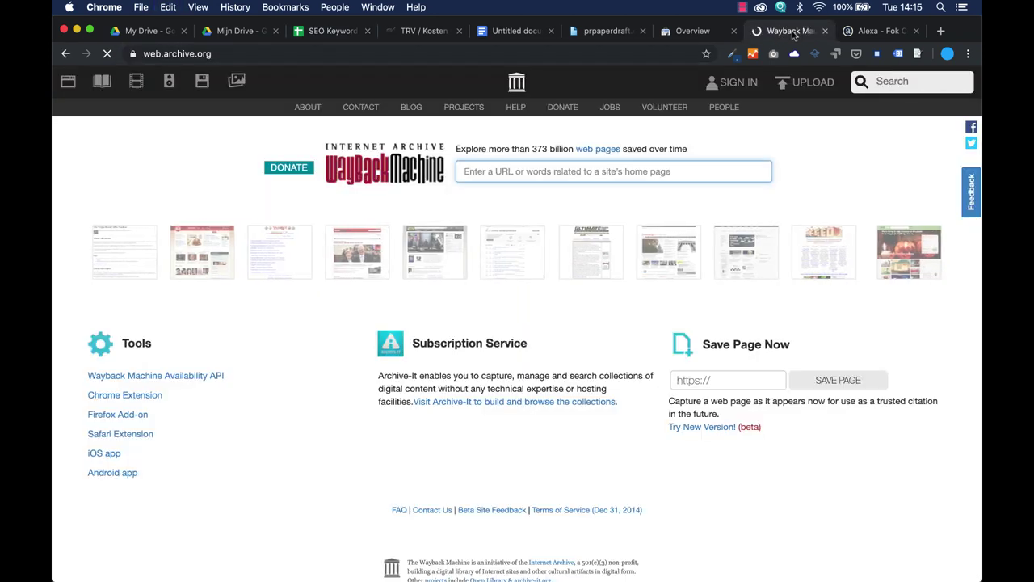
type("https://forum.fok.nl")
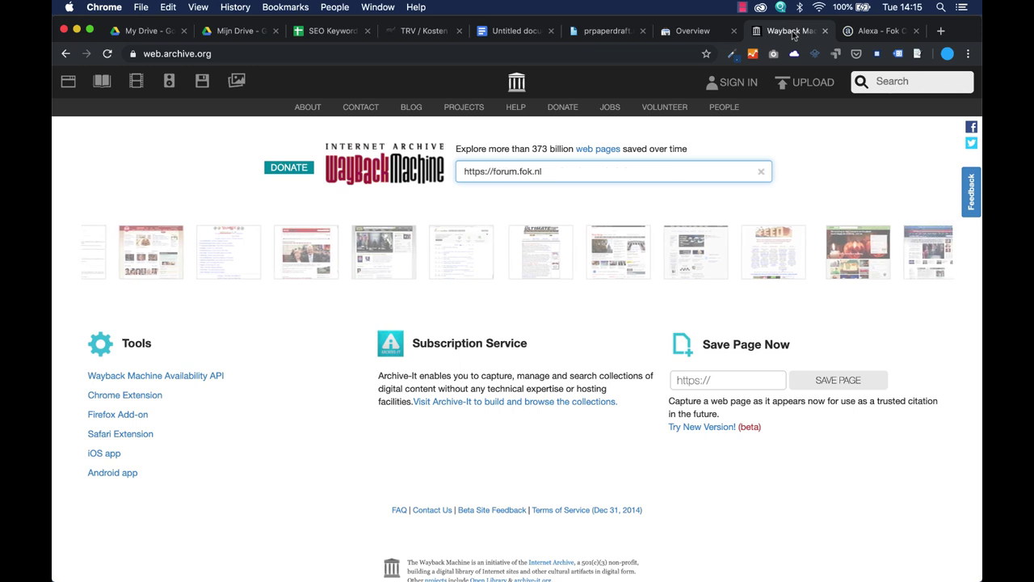
key("Return")
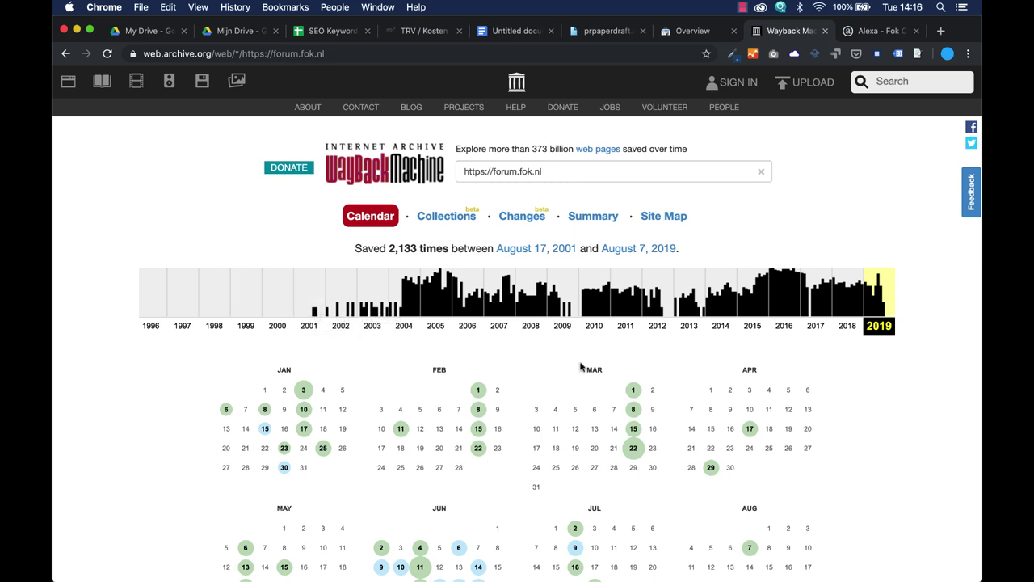
left_click(606, 307)
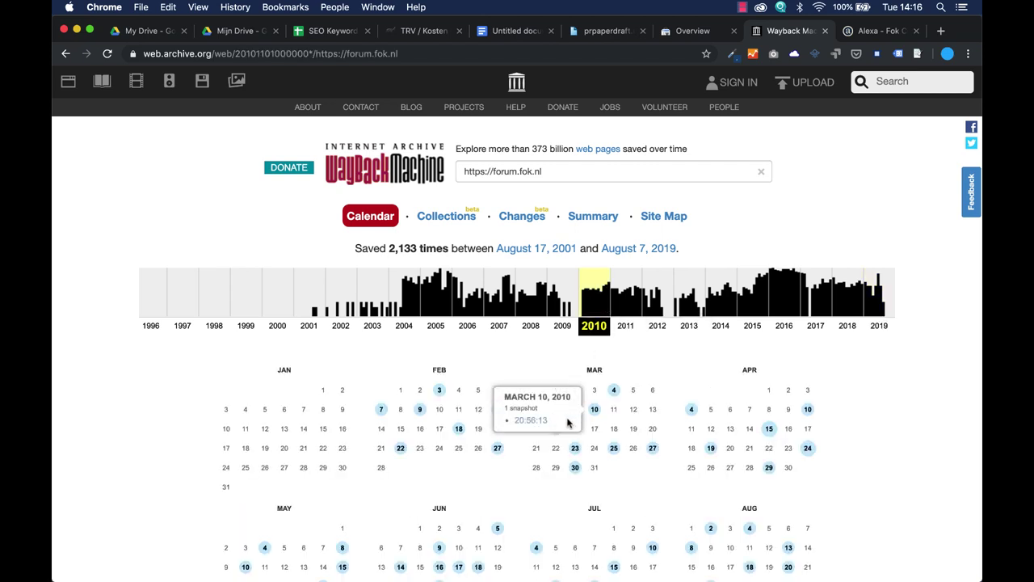
mouse_move(574, 410)
left_click(556, 430)
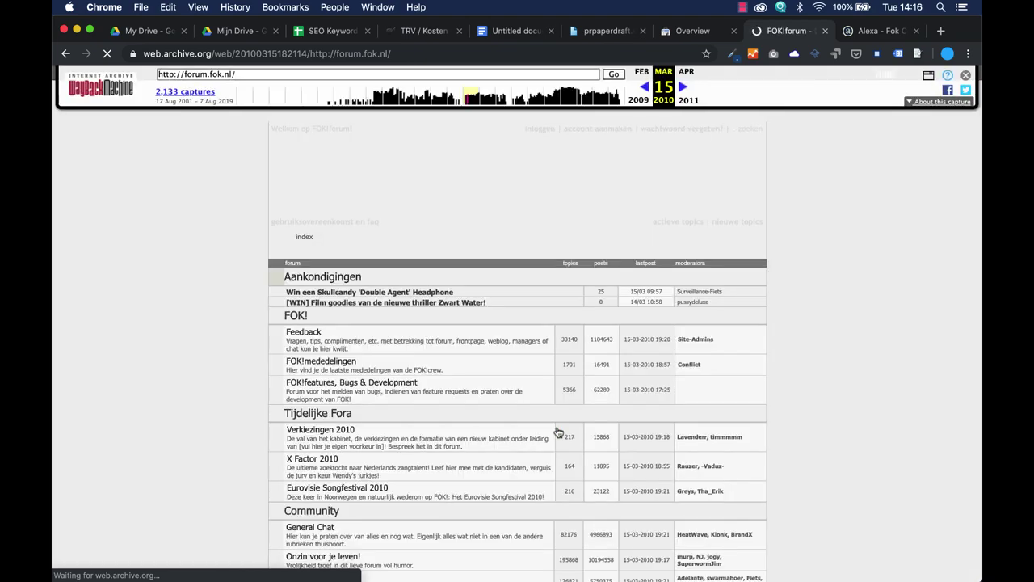
scroll(556, 431, "down", 5)
scroll(475, 268, "down", 15)
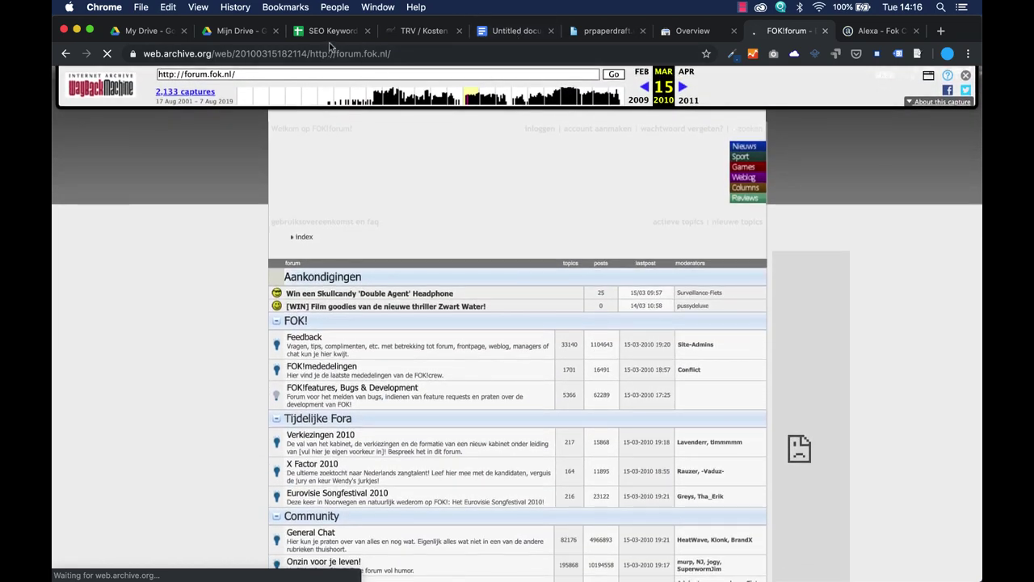
- Score question 11, website older than 2 years, as 5 for the first link partner in the sheet
left_click(331, 31)
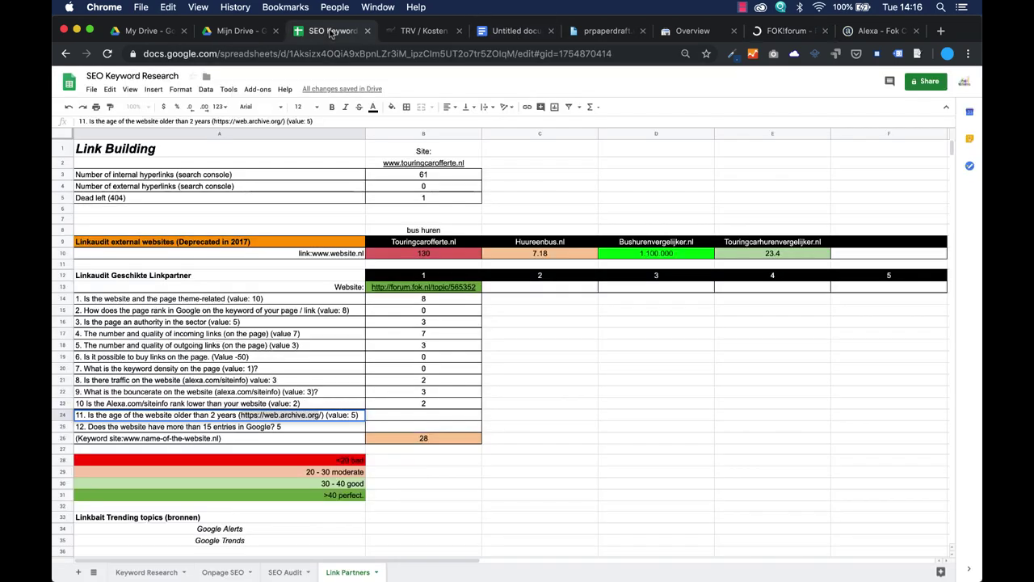
left_click(414, 419)
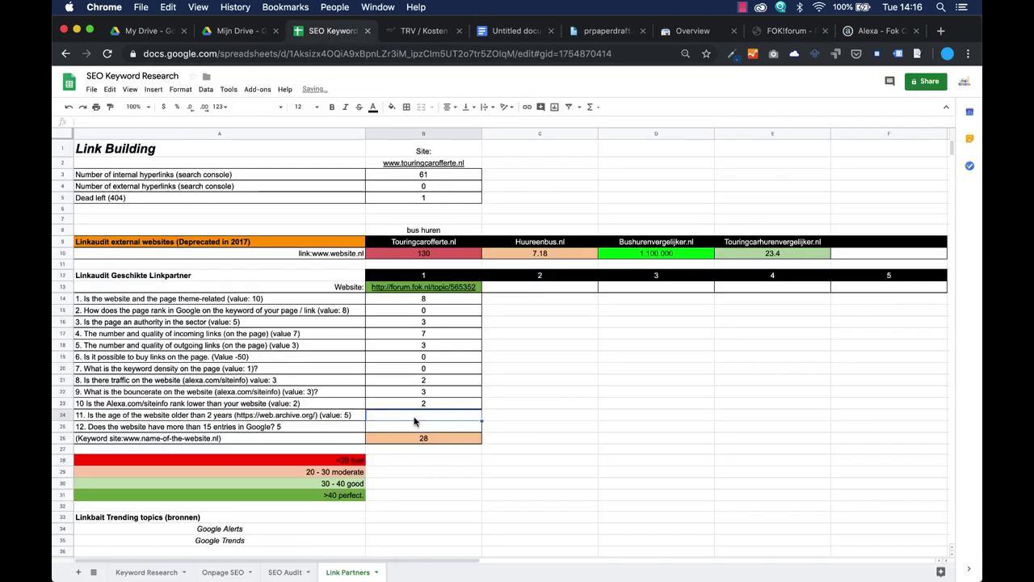
type("5")
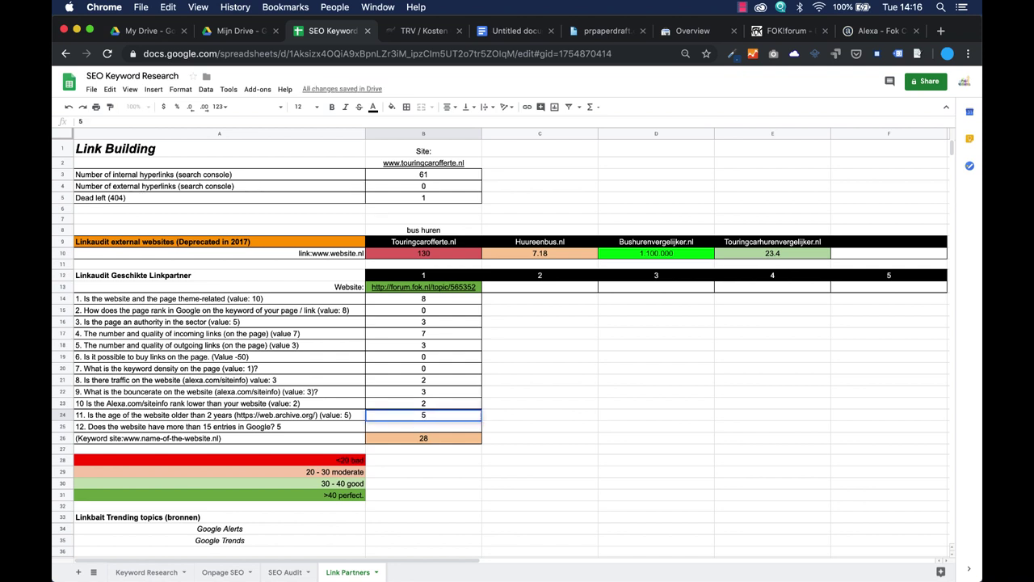
left_click(412, 426)
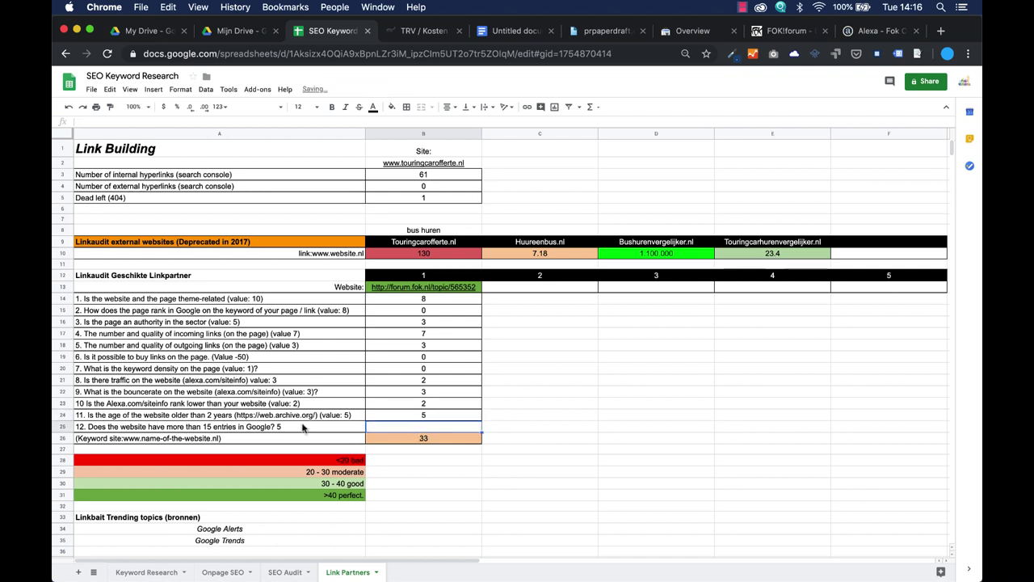
double_click(125, 438)
left_click_drag(111, 438, 223, 436)
key("super+c")
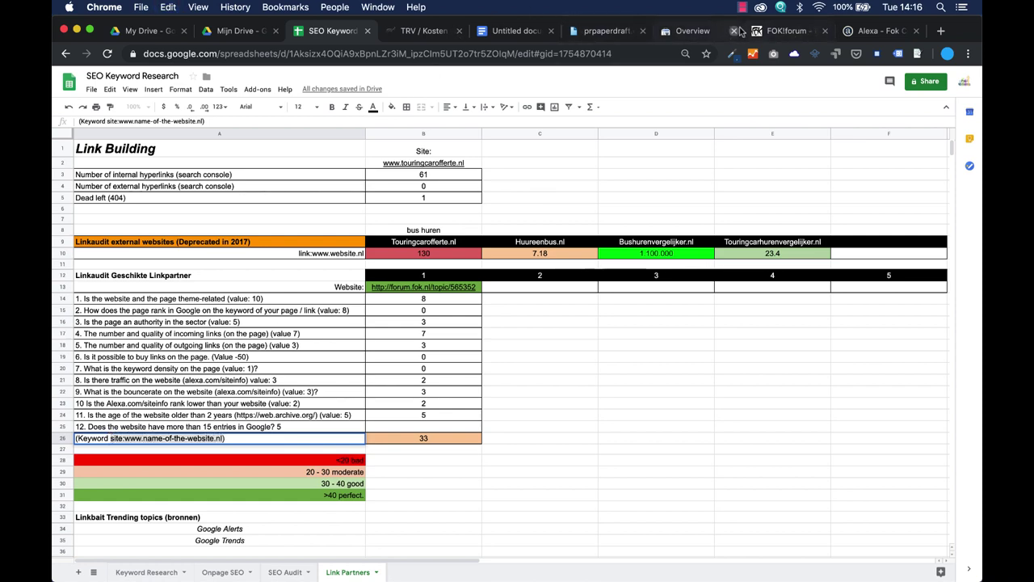
left_click(693, 34)
left_click(436, 54)
key("super+v")
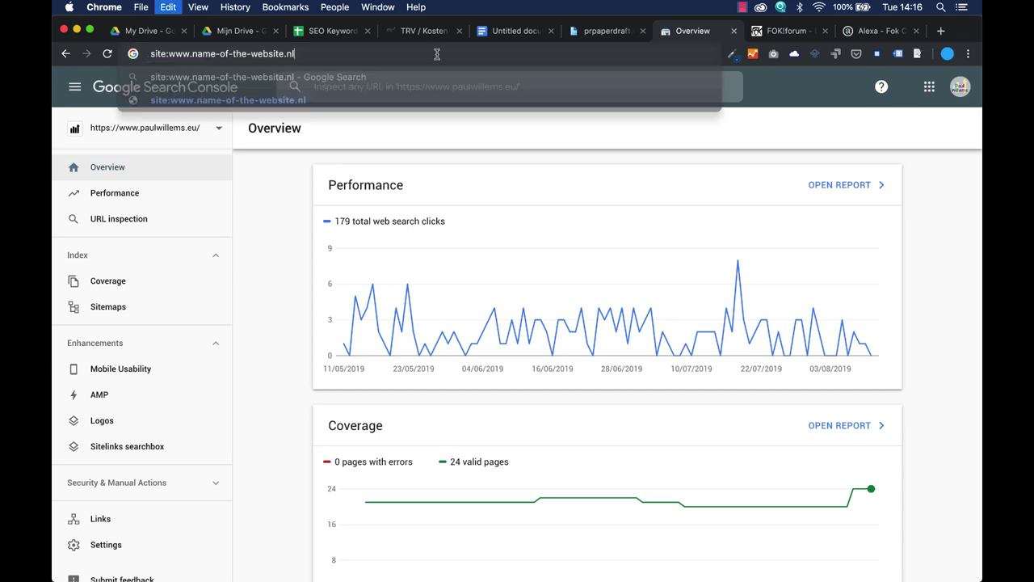
- Replace the placeholder domain in the pasted query with forum.fok.nl and run the Google search
left_click_drag(194, 53, 281, 54)
left_click_drag(169, 53, 353, 57)
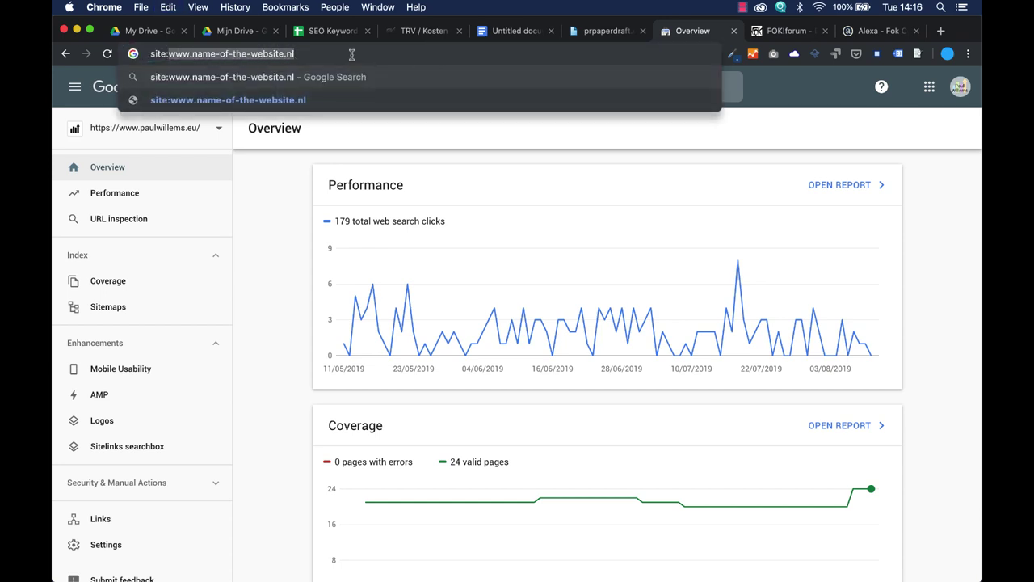
type("forum.fok")
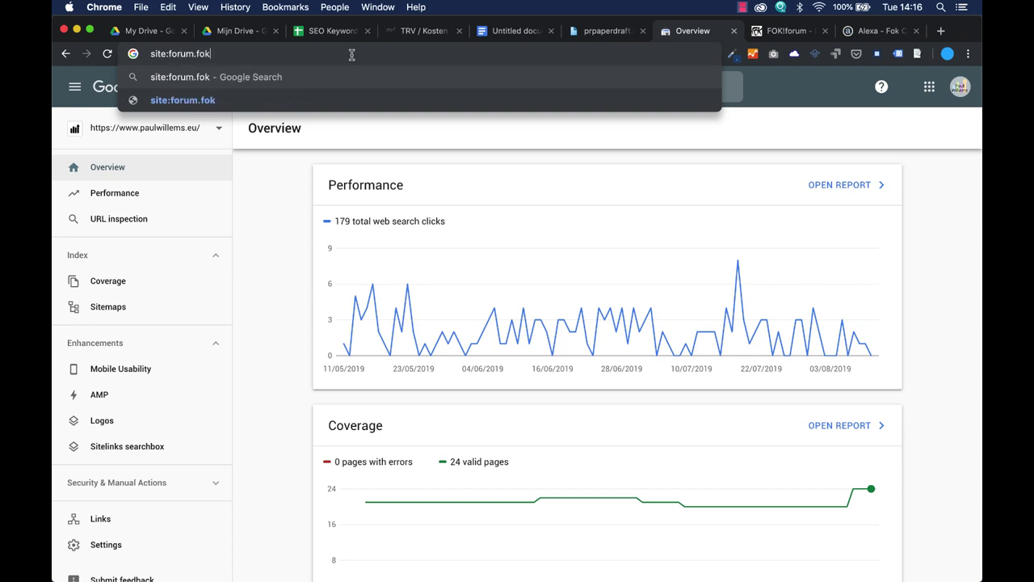
type(".nl")
key("Return")
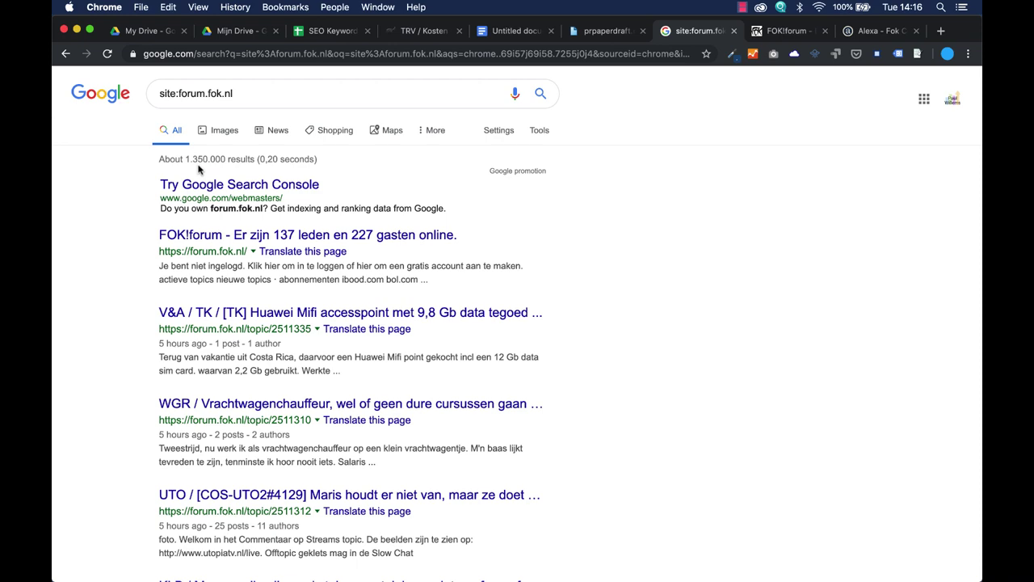
- Review the number of Google entries for the forum and score question 12 as 5 for the first link partner
scroll(300, 235, "down", 3)
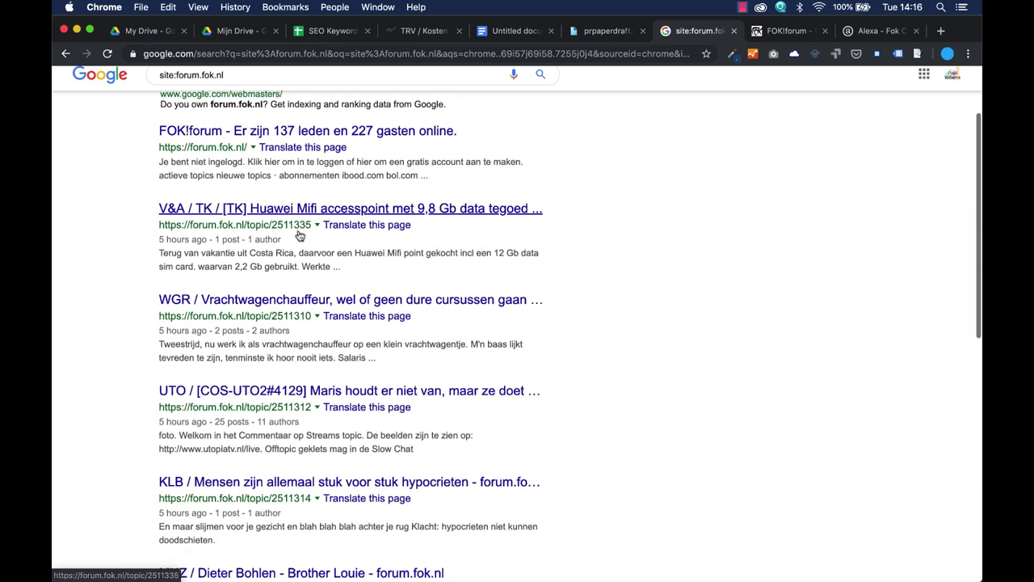
scroll(300, 236, "down", 15)
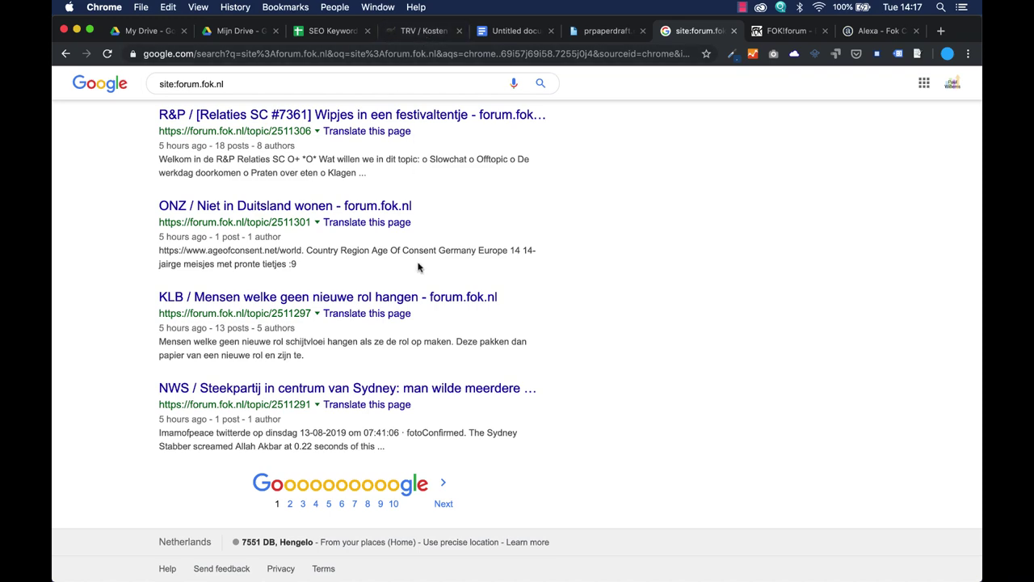
scroll(418, 266, "up", 20)
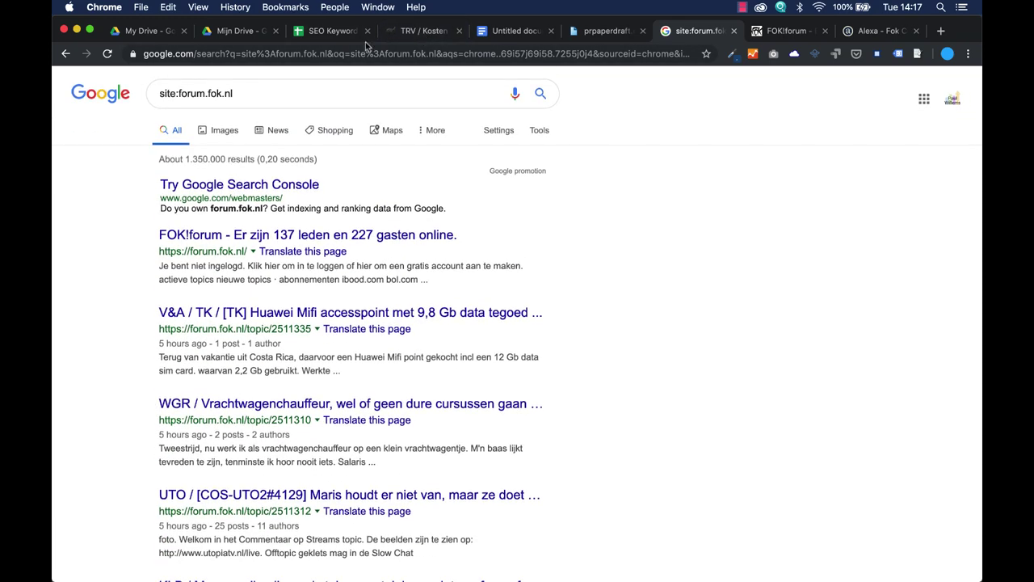
left_click(336, 32)
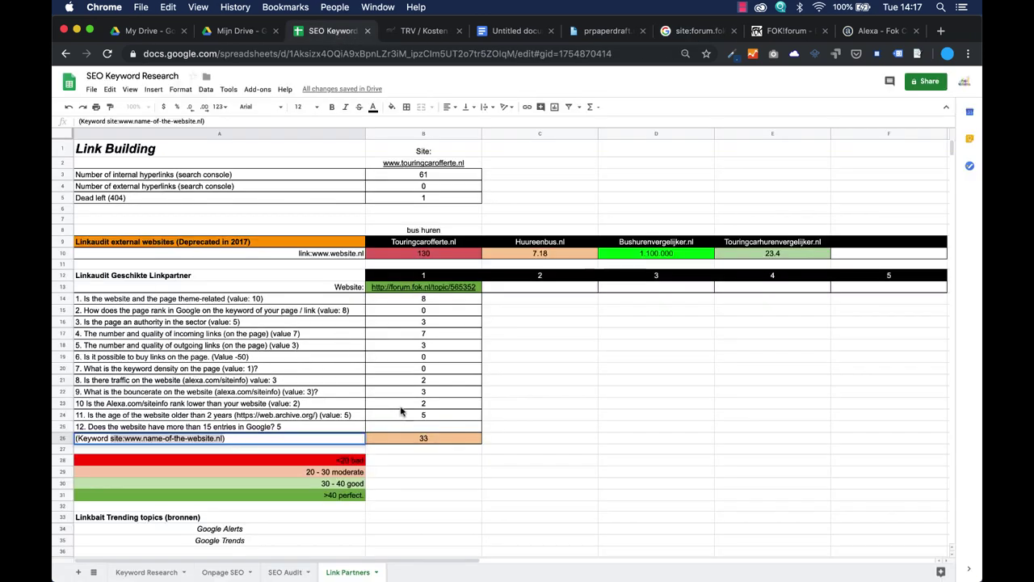
left_click(414, 426)
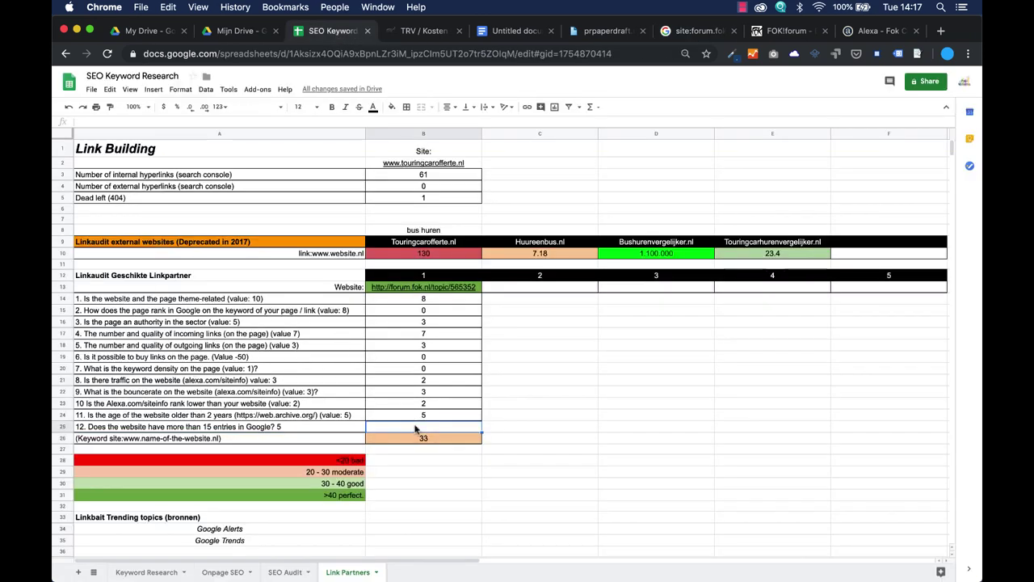
type("5")
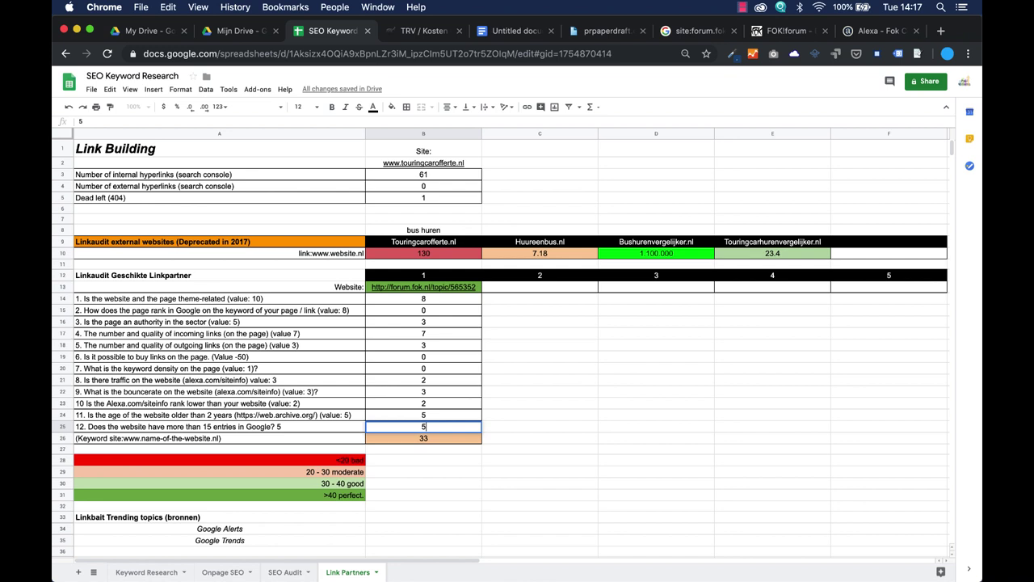
left_click(517, 439)
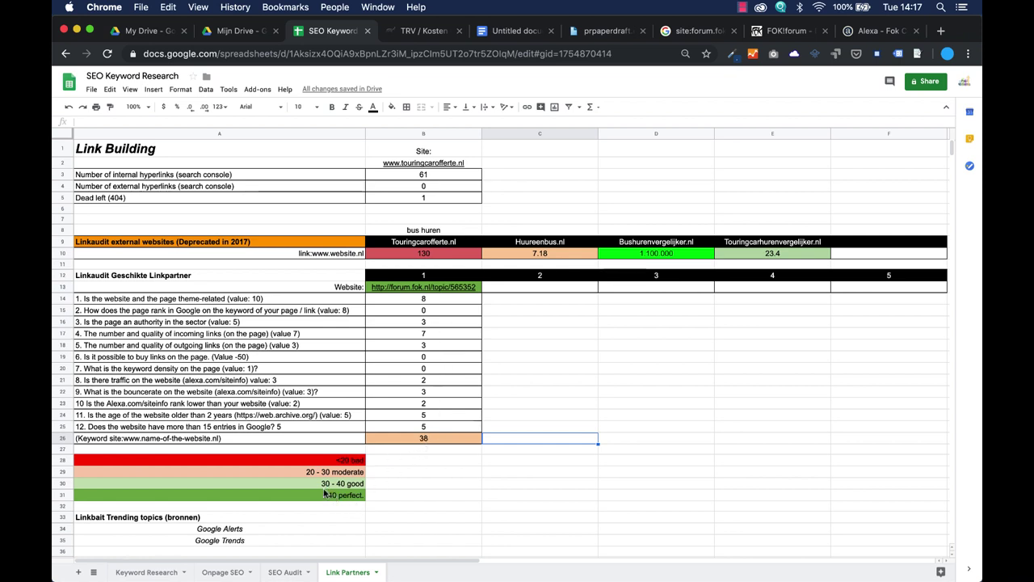
left_click(435, 443)
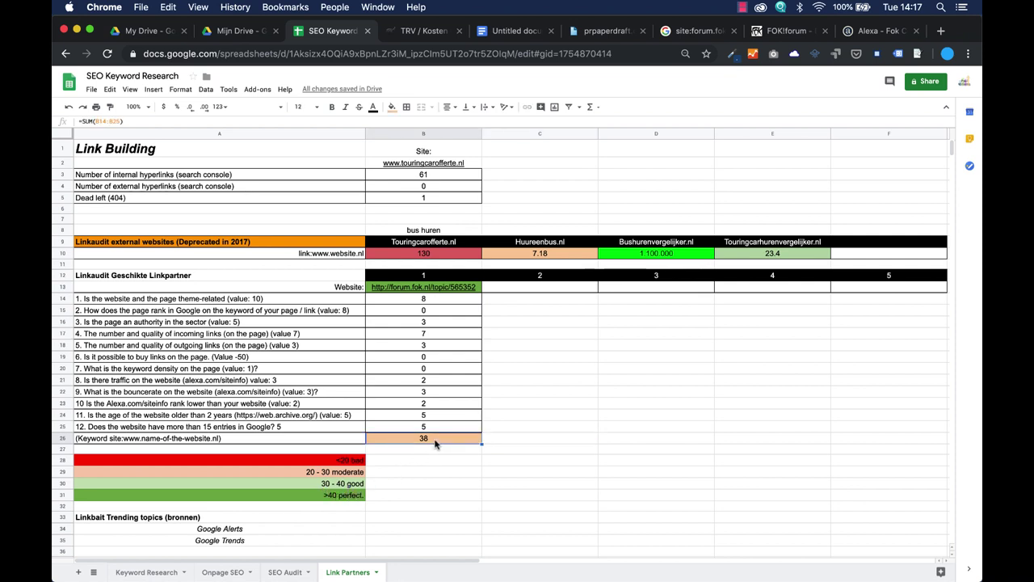
left_click(540, 287)
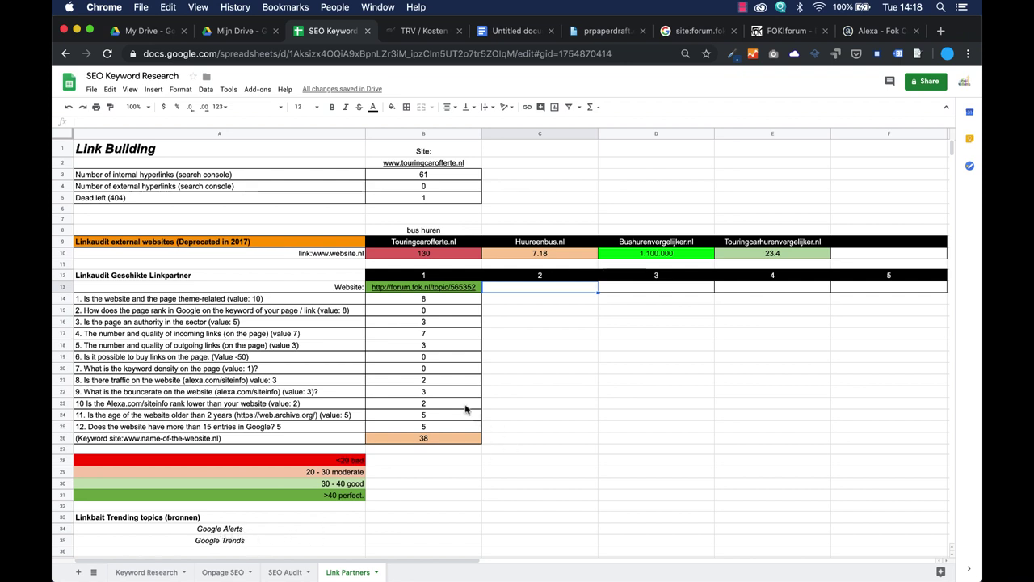
left_click(589, 370)
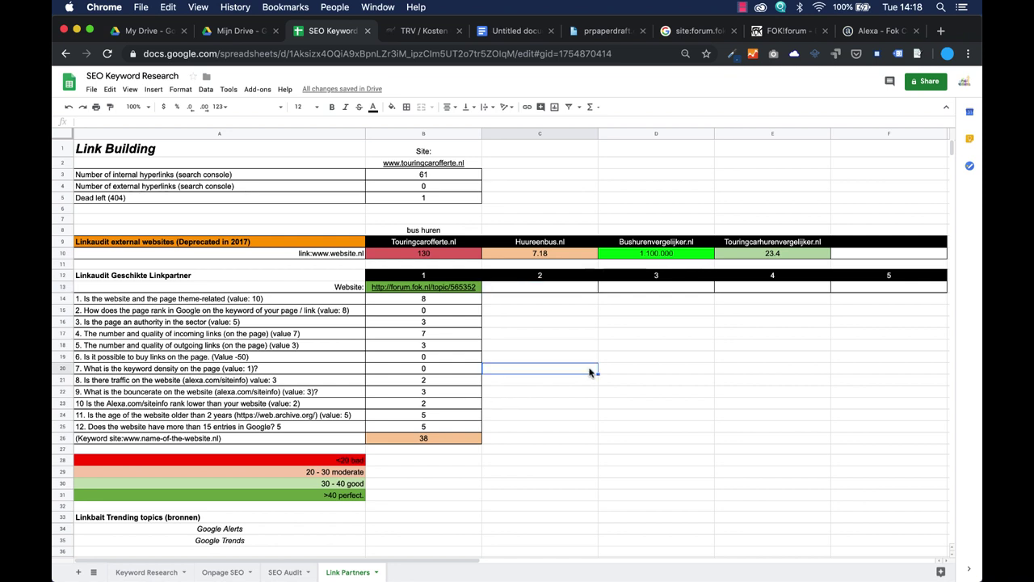